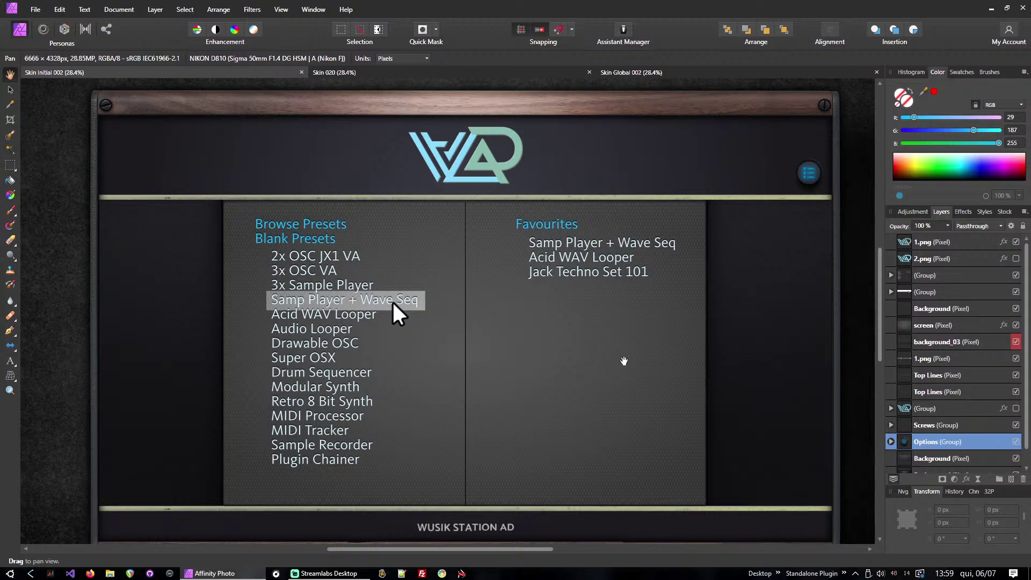
Close the Skin Initial 002 document and show Skin 020 with the interface panels hidden.
key("ctrl+w")
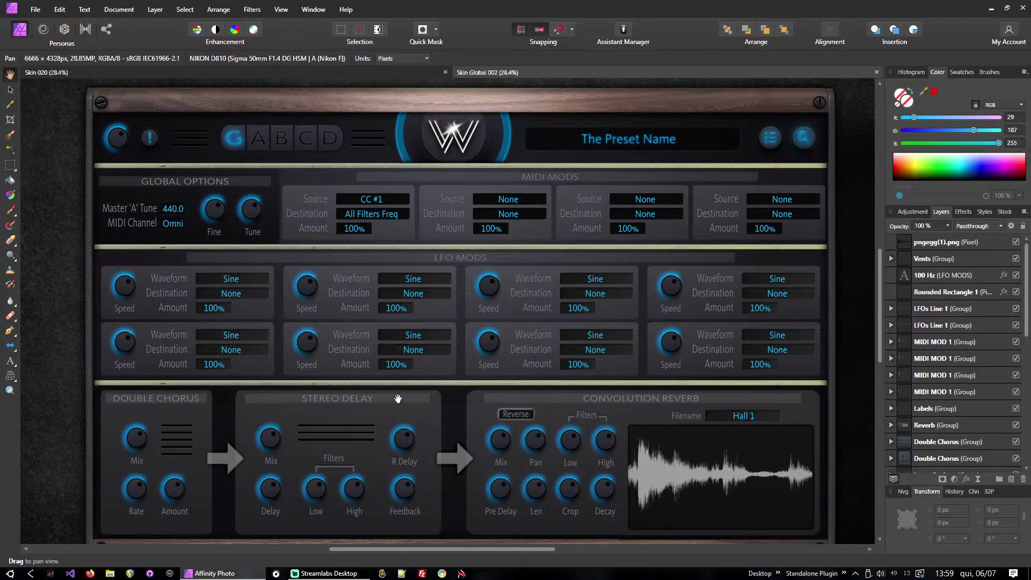
left_click(375, 72)
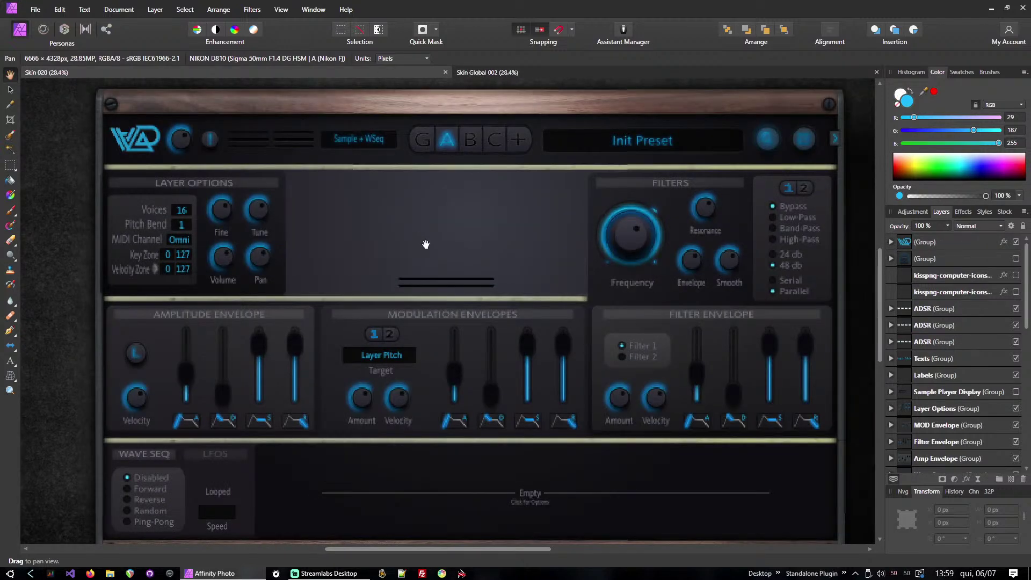
key("Tab")
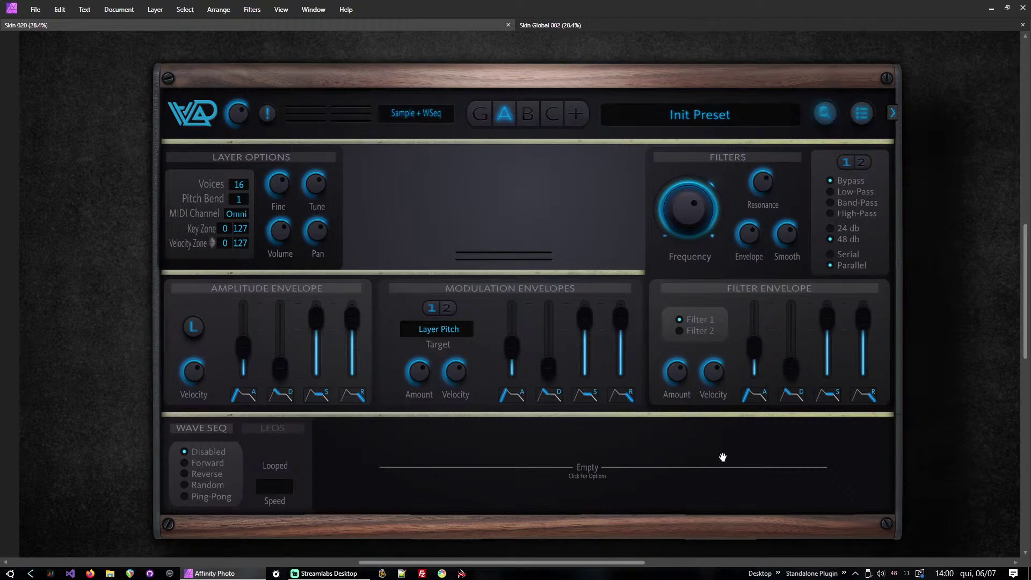
Compare the Skin Global 002 layout with the Skin 020 layout by alternating between the two documents.
key("ctrl+Tab")
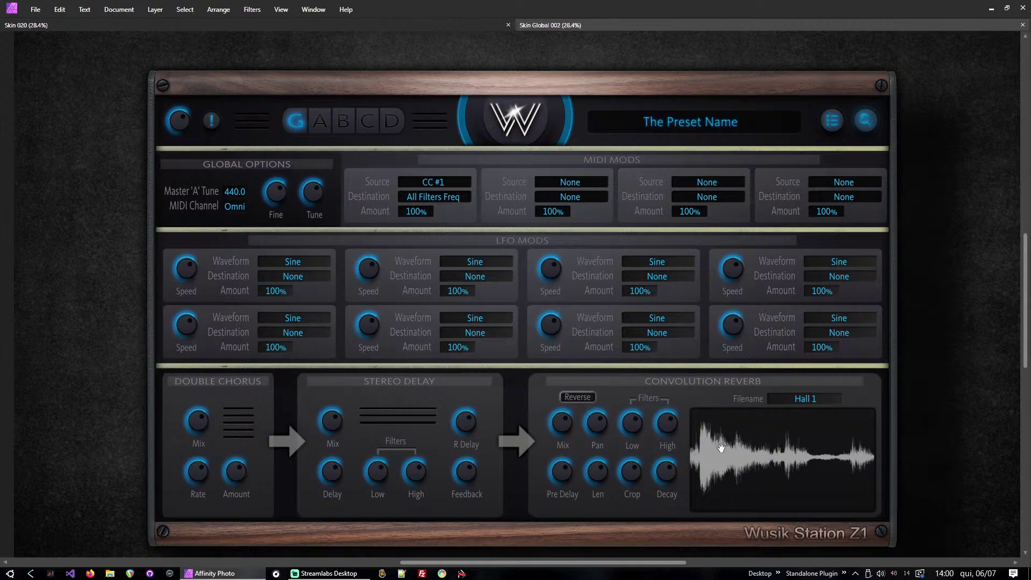
scroll(701, 286, "down", 5)
scroll(702, 287, "up", 5)
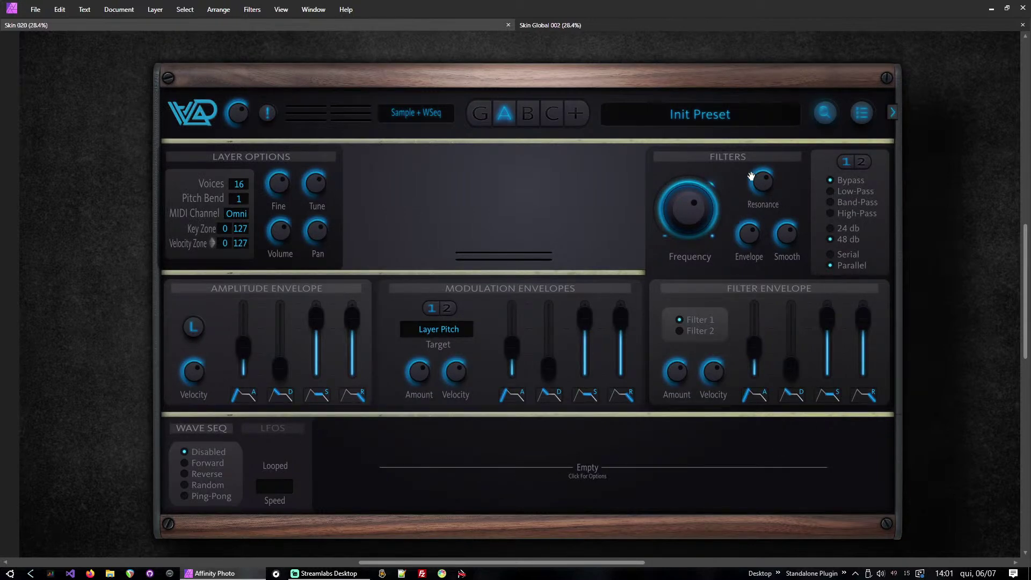
key("ctrl+Tab")
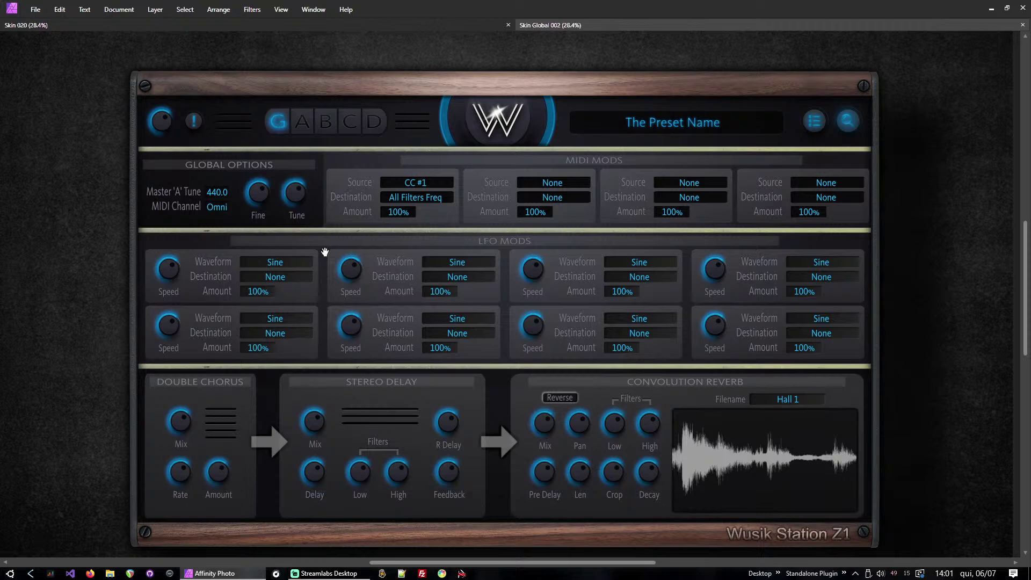
key("ctrl+Tab")
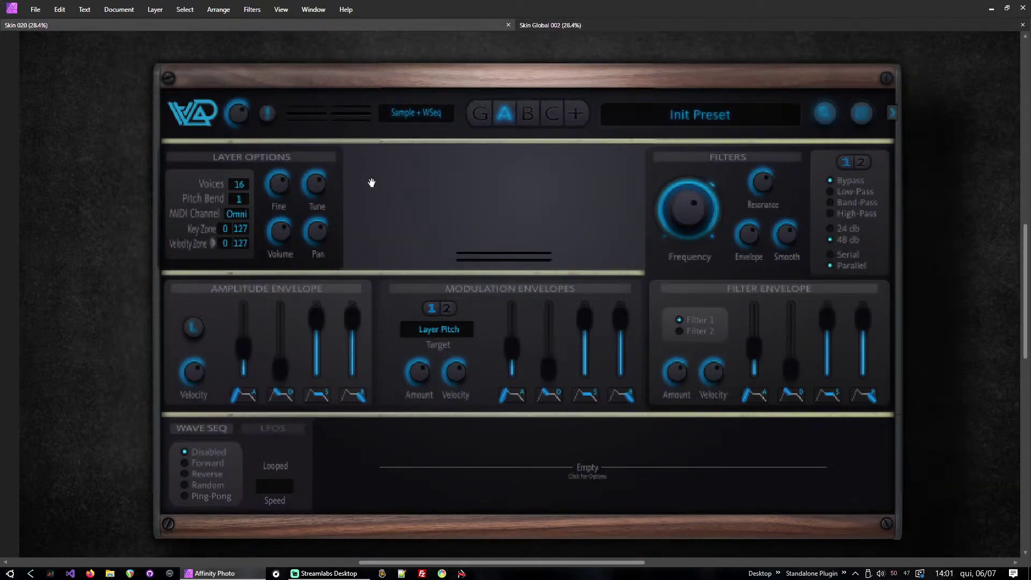
Start saving Skin 020 as a new file and go to the Global folder inside Skin Files.
left_click(36, 8)
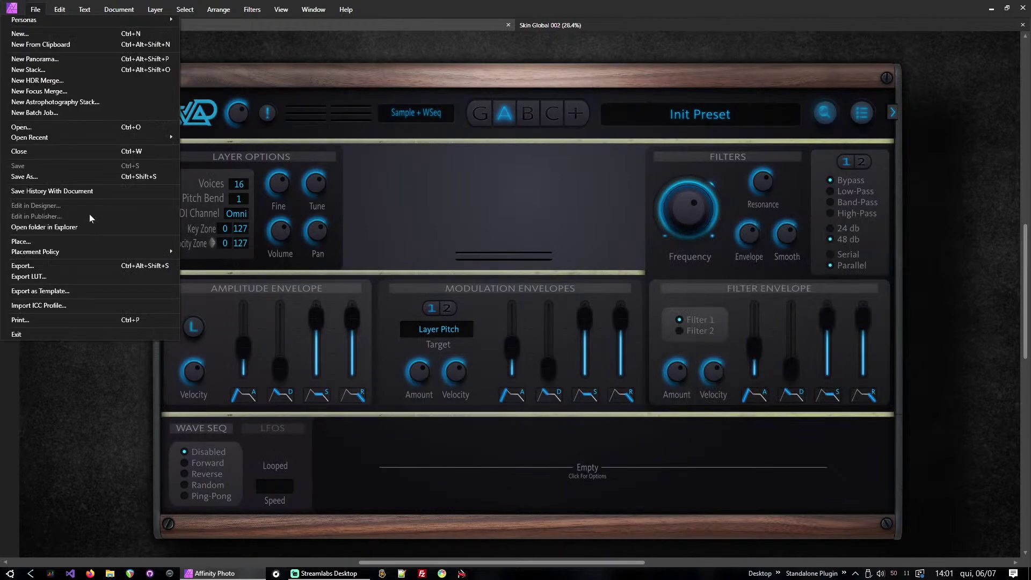
left_click(84, 176)
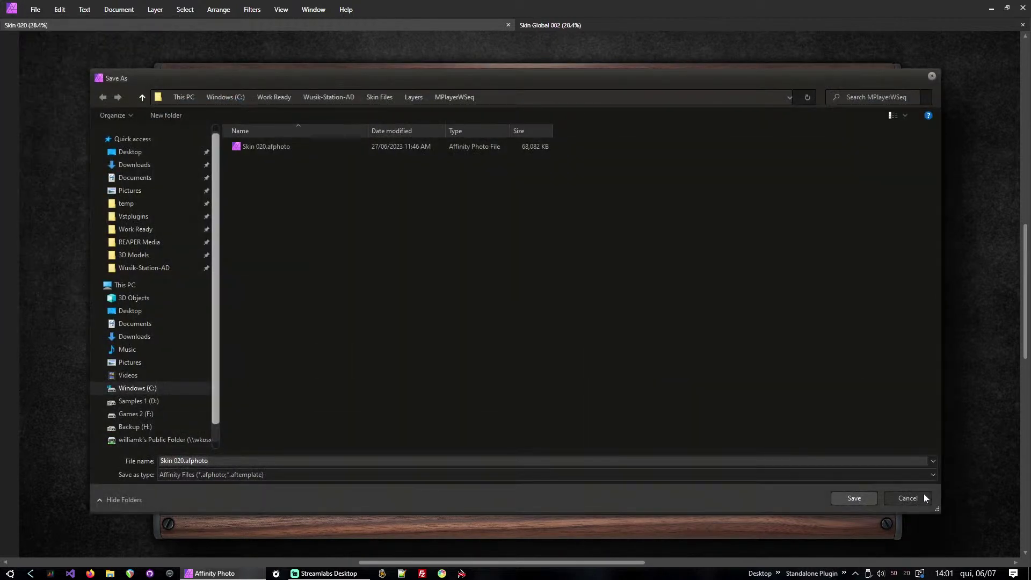
key("alt+Up")
key("alt+Up")
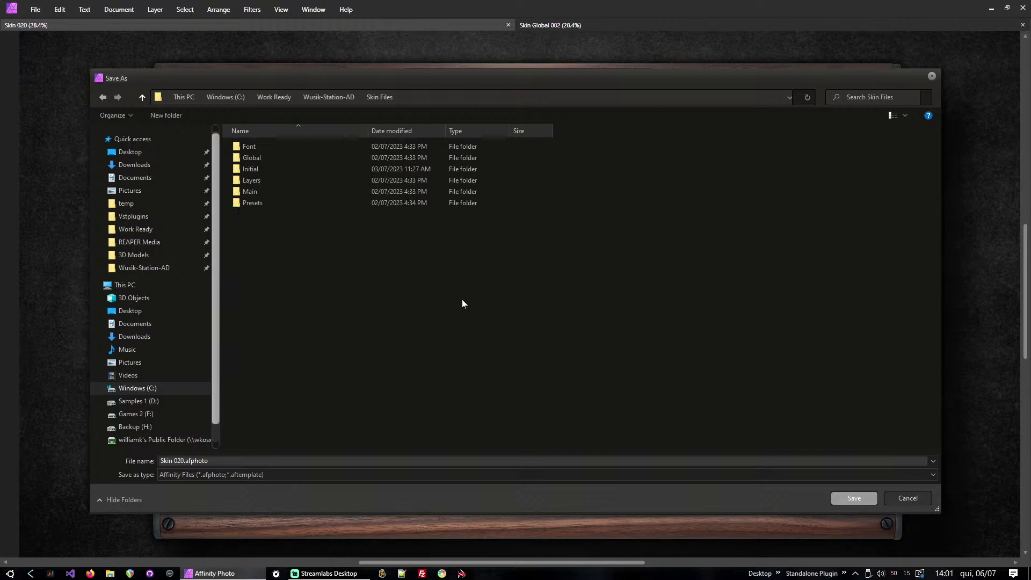
key("g")
key("Return")
Name the copy Skin Global 004, based on the existing Global file name, and save it.
key("Down")
left_click(334, 460)
key("Left")
key("Left")
key("Left")
key("Left")
key("Left")
key("Left")
key("Left")
key("Left")
key("Left")
key("Delete")
type("3")
key("Return")
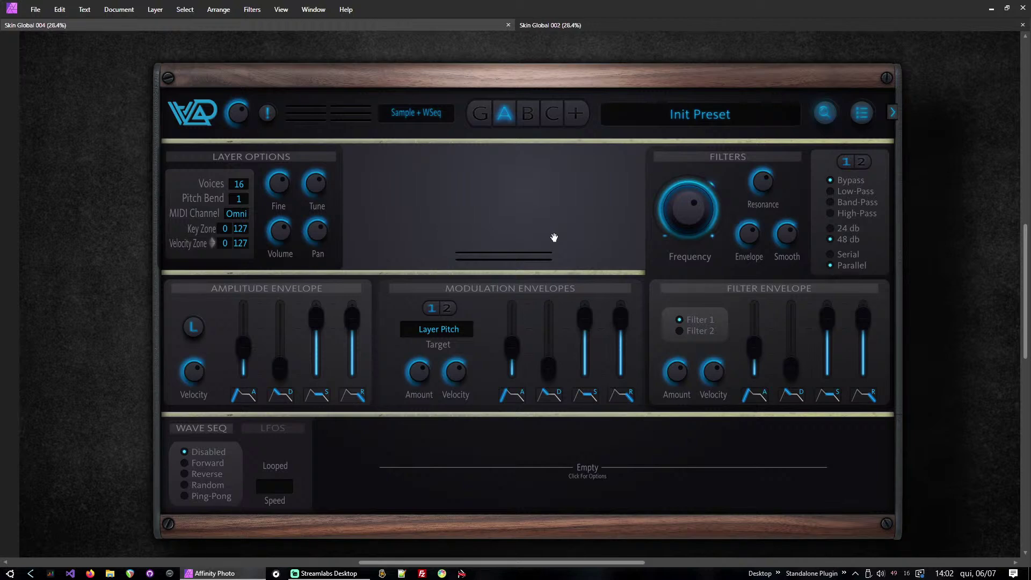
Bring back the panels, then delete the filter controls and the dark background strip behind the Empty wave sequence display.
key("Tab")
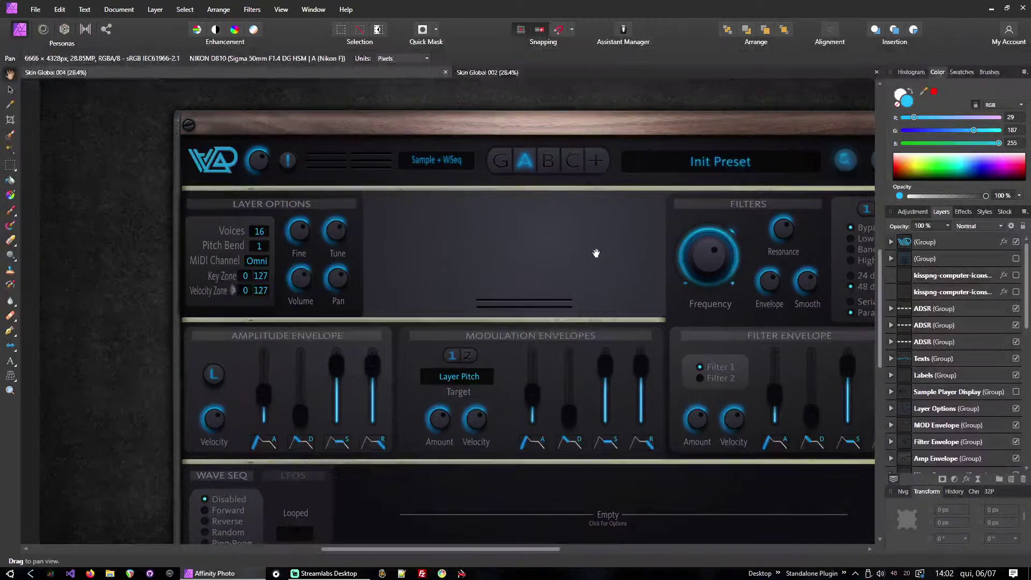
left_click_drag(594, 248, 500, 233)
key("v")
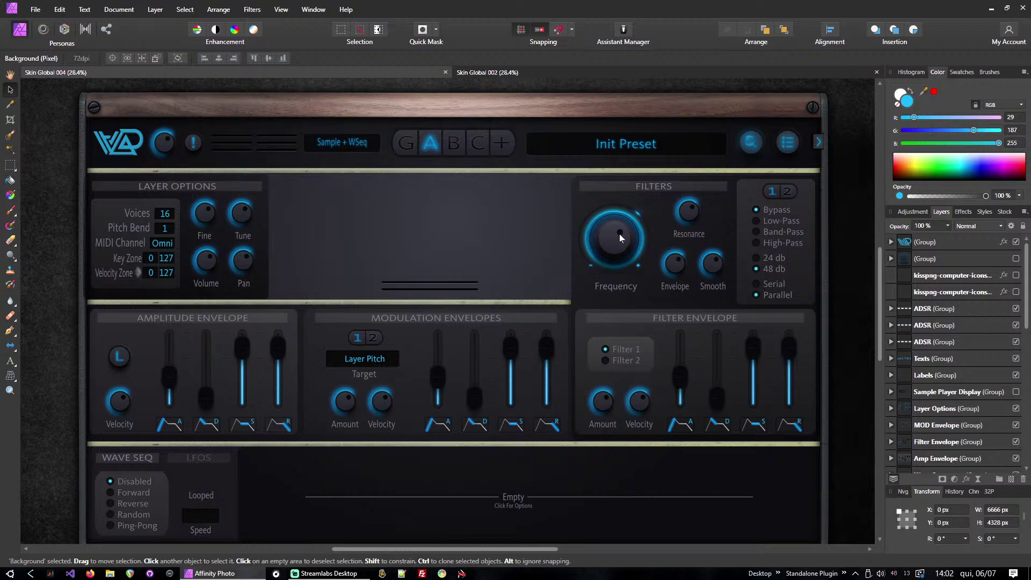
left_click(616, 239)
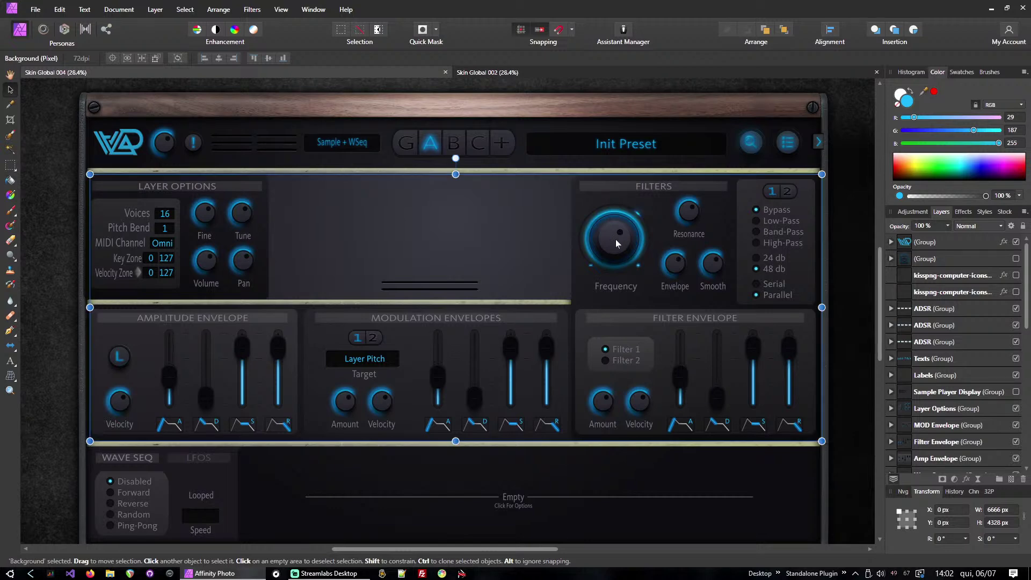
key("Delete")
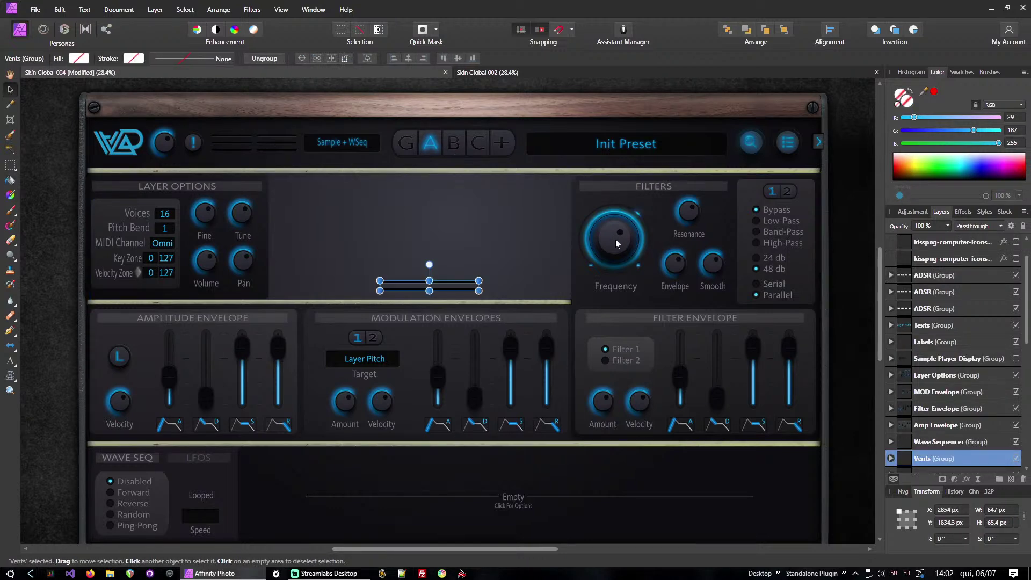
left_click(532, 472)
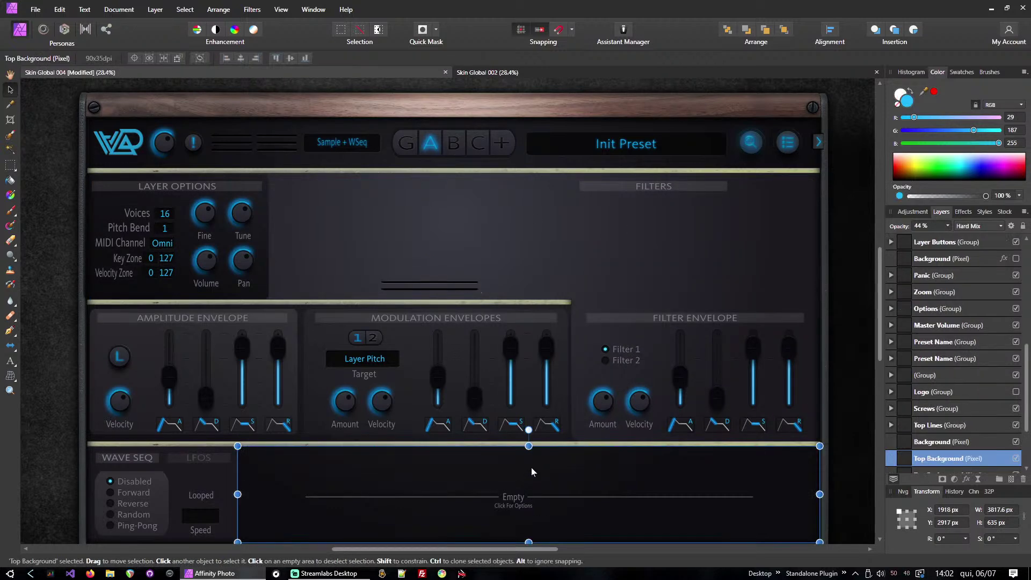
key("Delete")
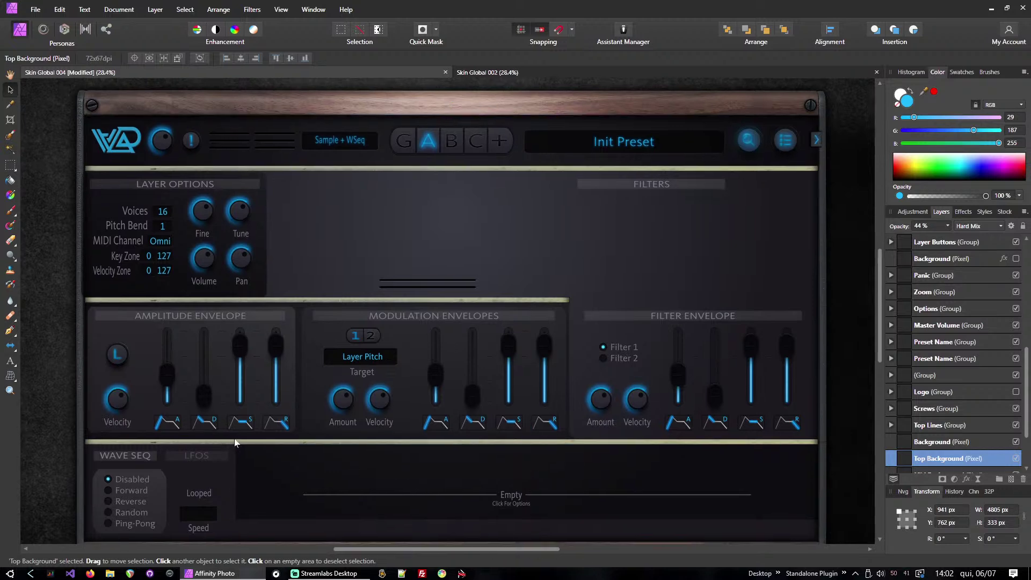
Delete the Layer Options controls and the Labels group holding the section titles.
left_click_drag(236, 441, 227, 410)
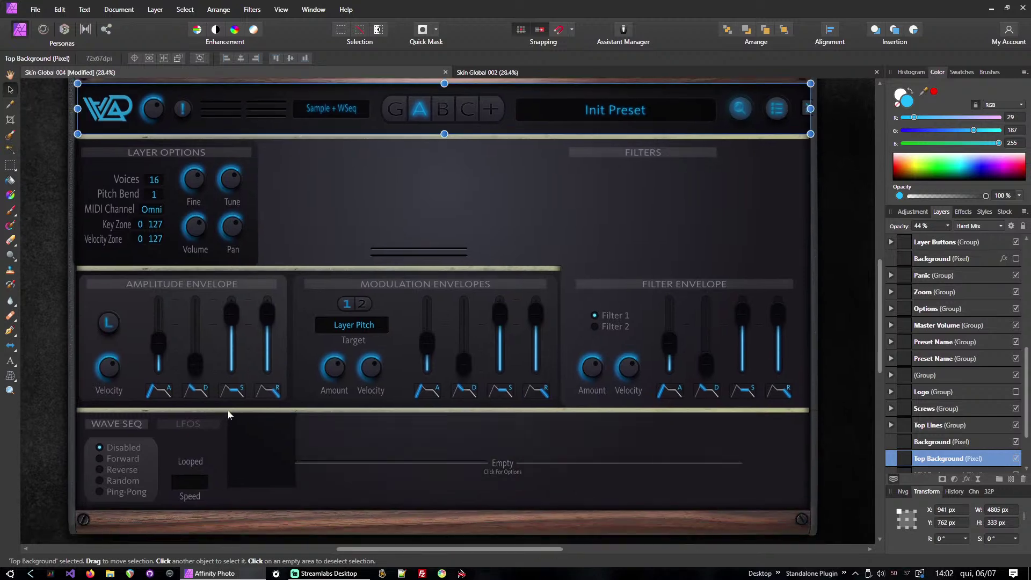
left_click(198, 182)
key("Delete")
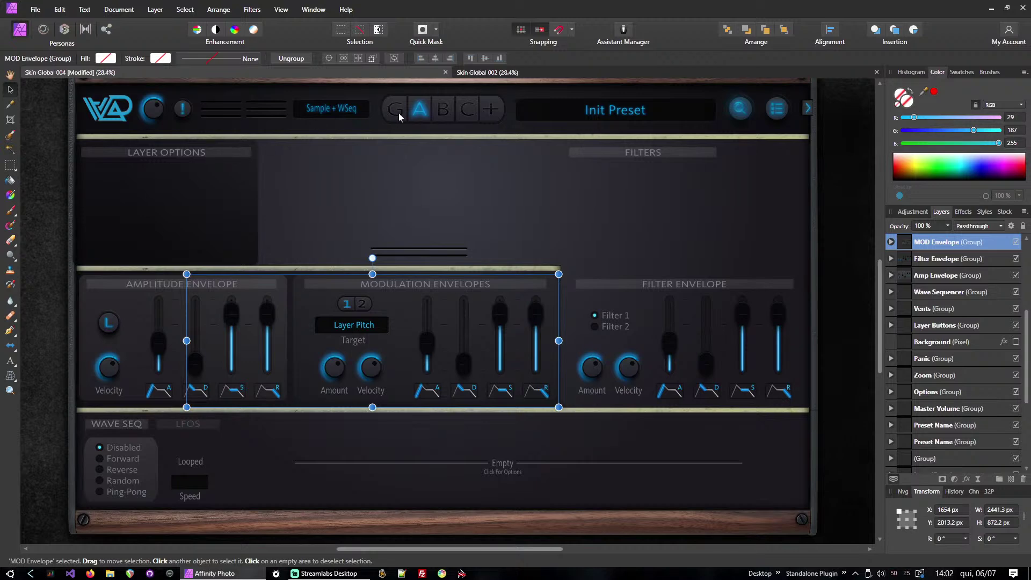
left_click(178, 152)
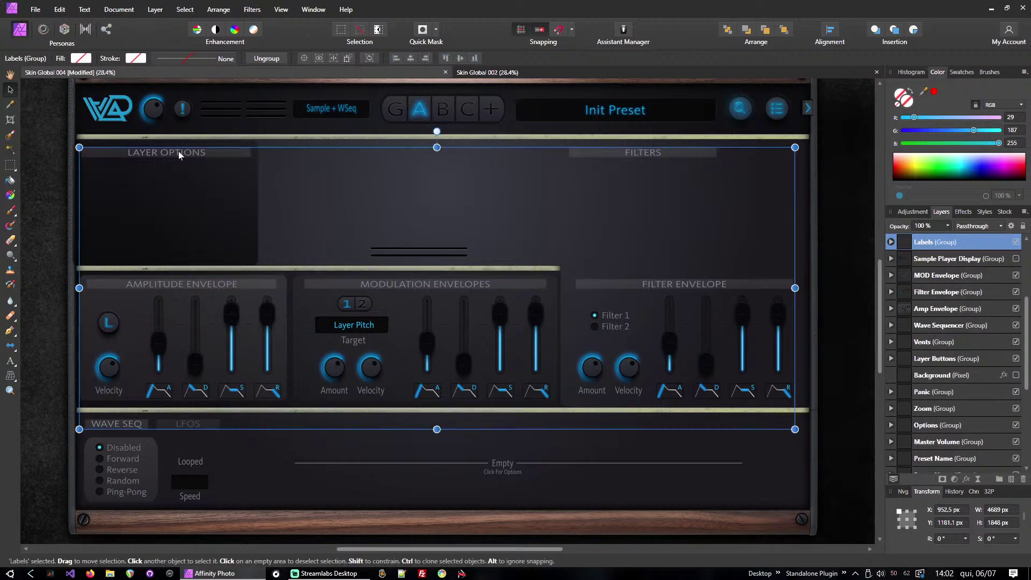
key("Delete")
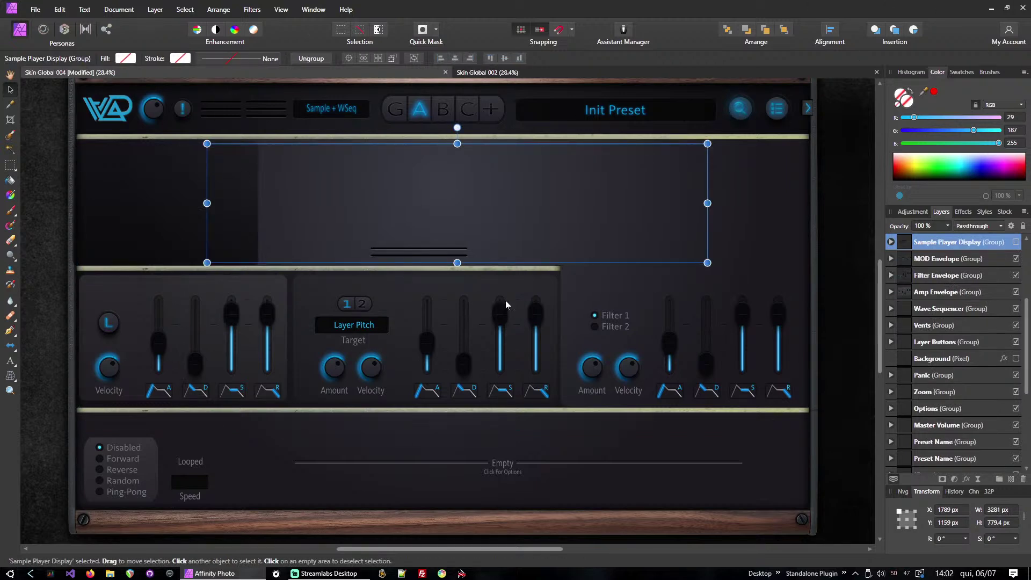
Delete the dark rounded rectangle behind the former Layer Options area and the small Background layer beneath it.
left_click(157, 179)
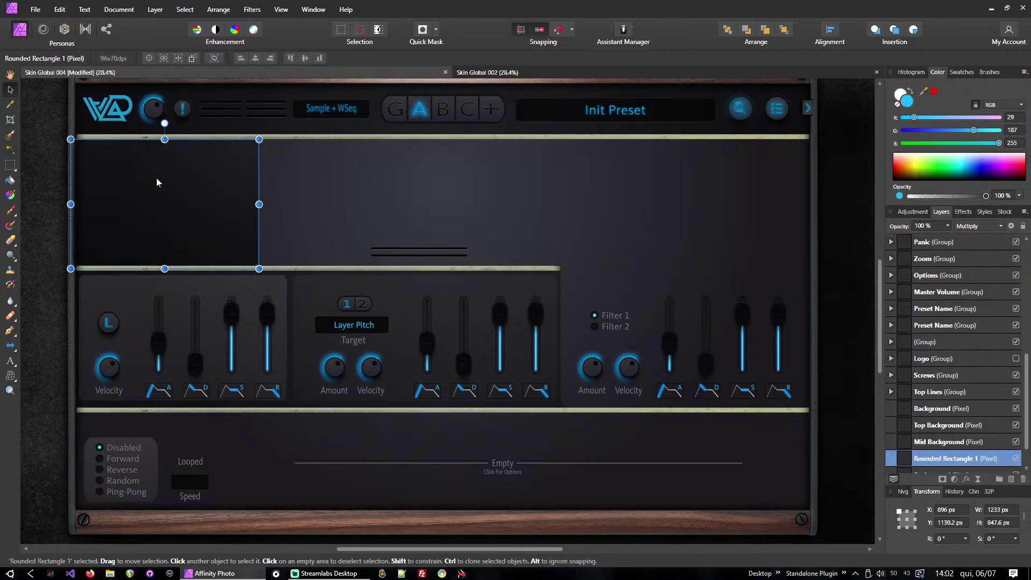
key("Delete")
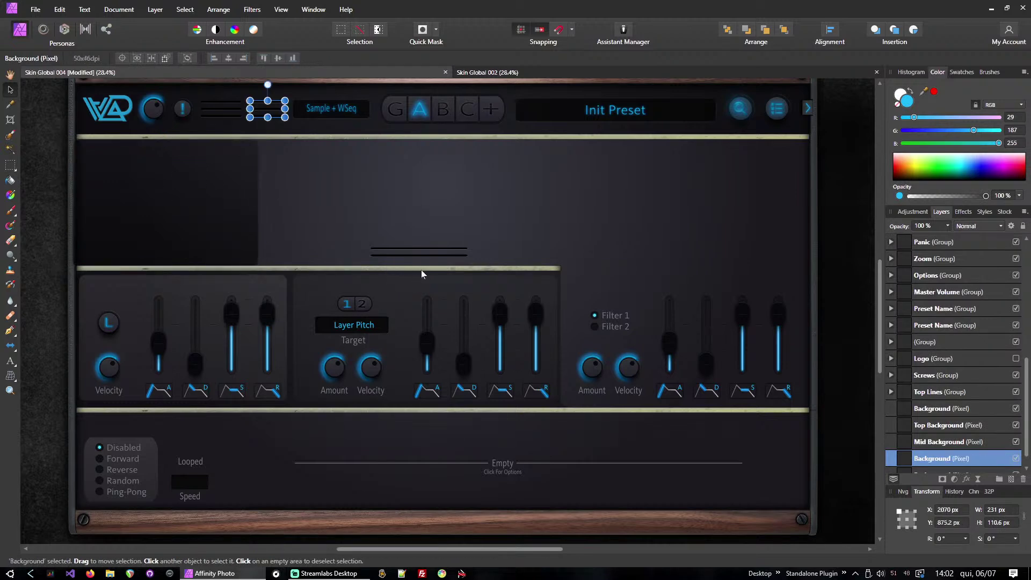
key("Delete")
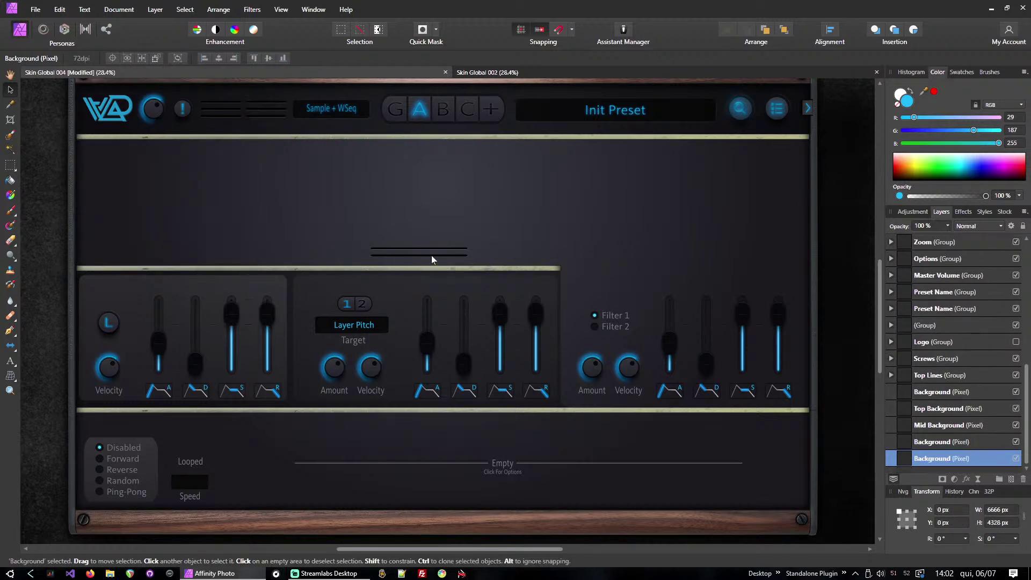
Delete the Vents group in the upper middle area together with the light Top Lines section dividers.
left_click(432, 256)
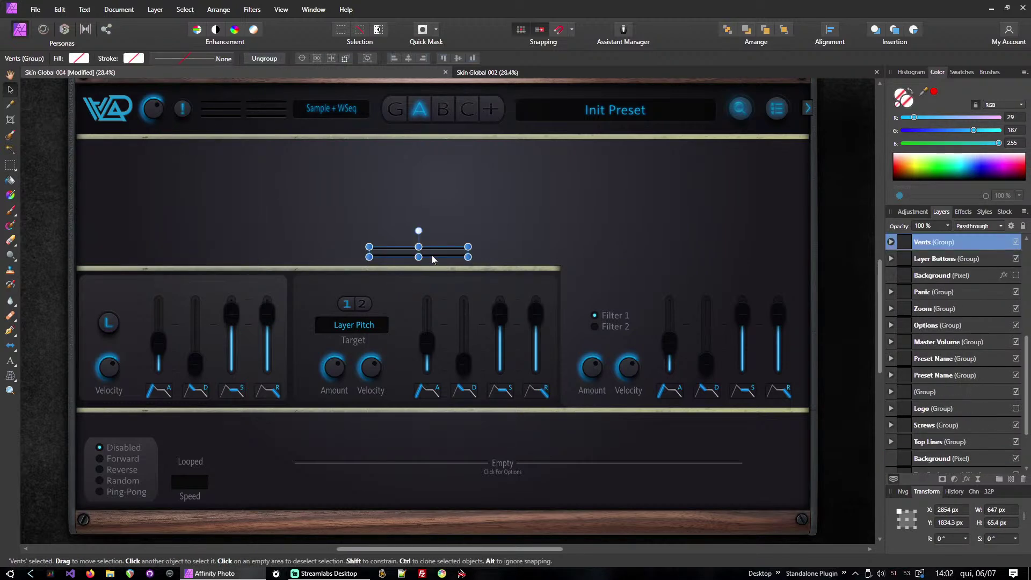
left_click(470, 269)
key("Delete")
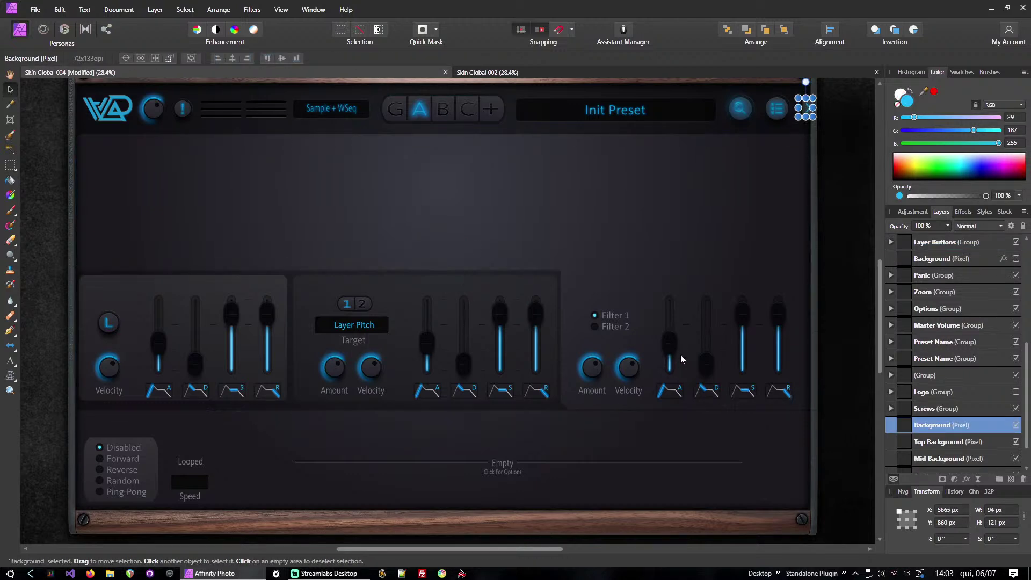
Delete the Options, Zoom and Panic groups from the header.
left_click(962, 307)
key("Delete")
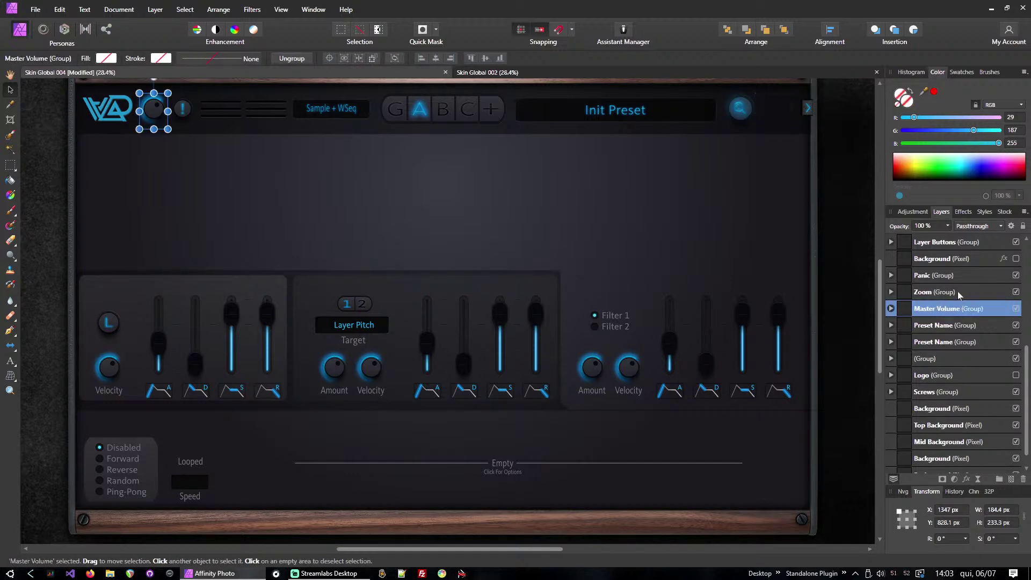
left_click(958, 291)
key("Delete")
left_click(964, 278)
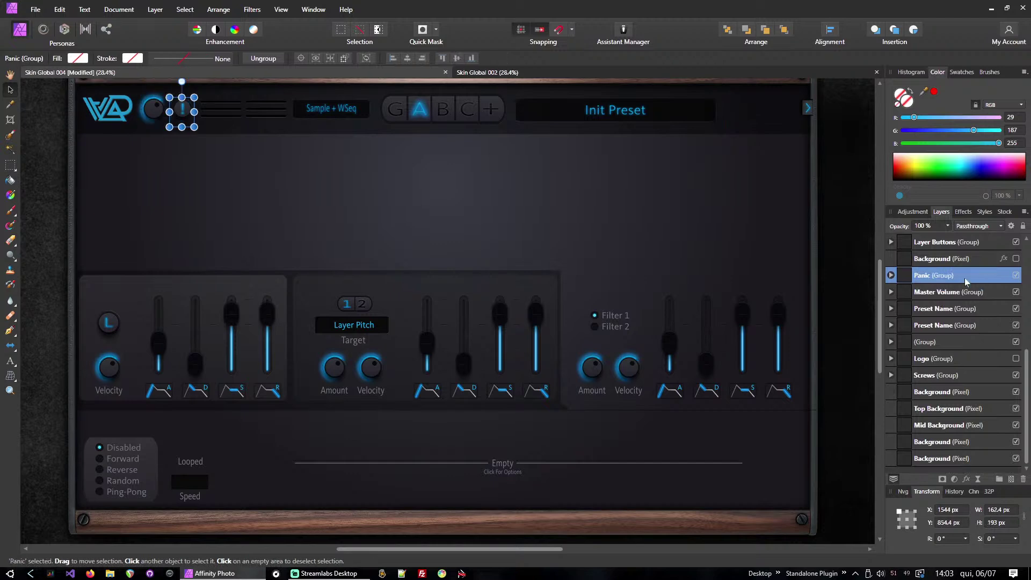
key("Delete")
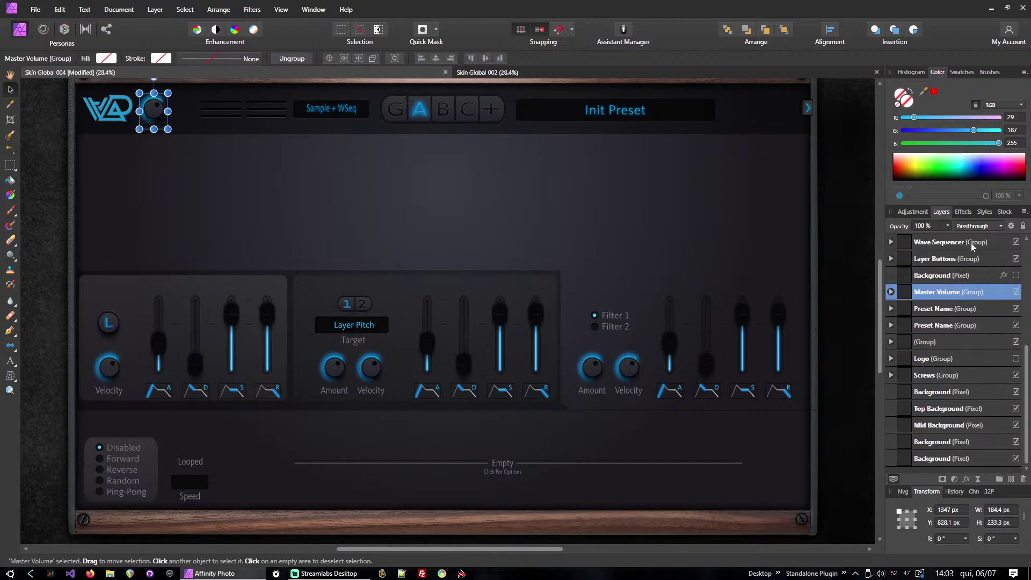
Delete the Wave Sequencer and Amp Envelope groups.
left_click(971, 242)
key("Delete")
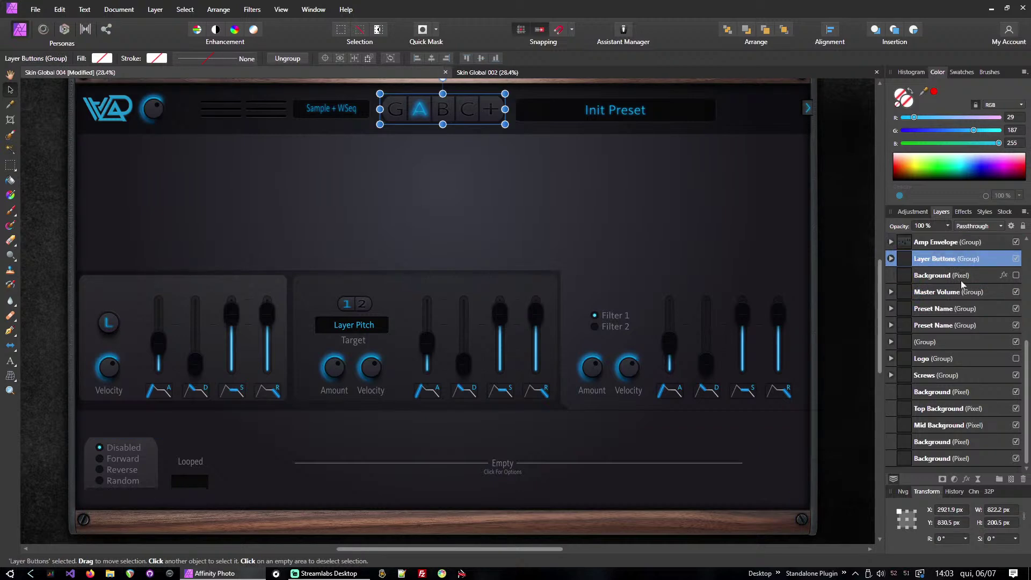
left_click(945, 245)
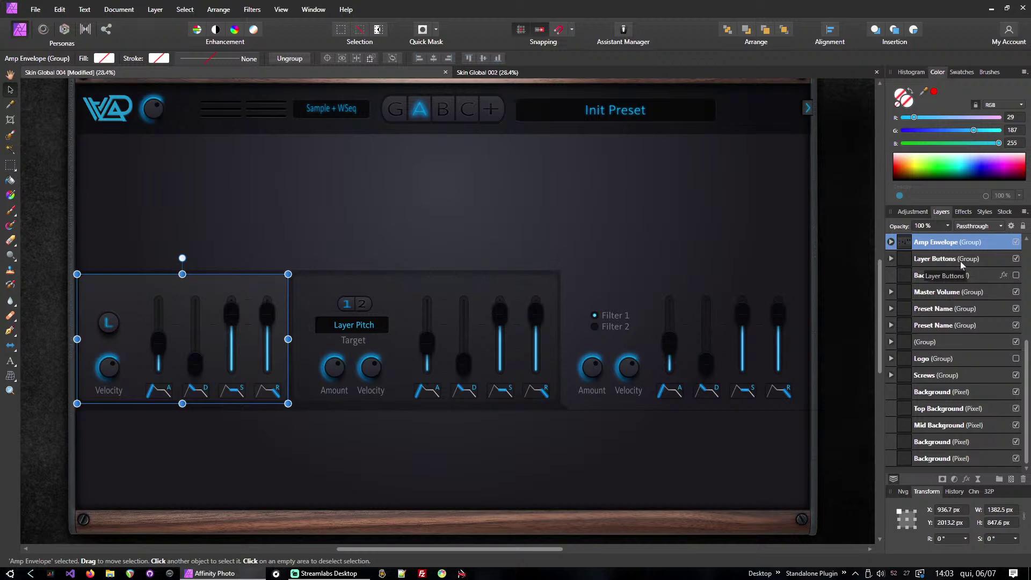
key("Delete")
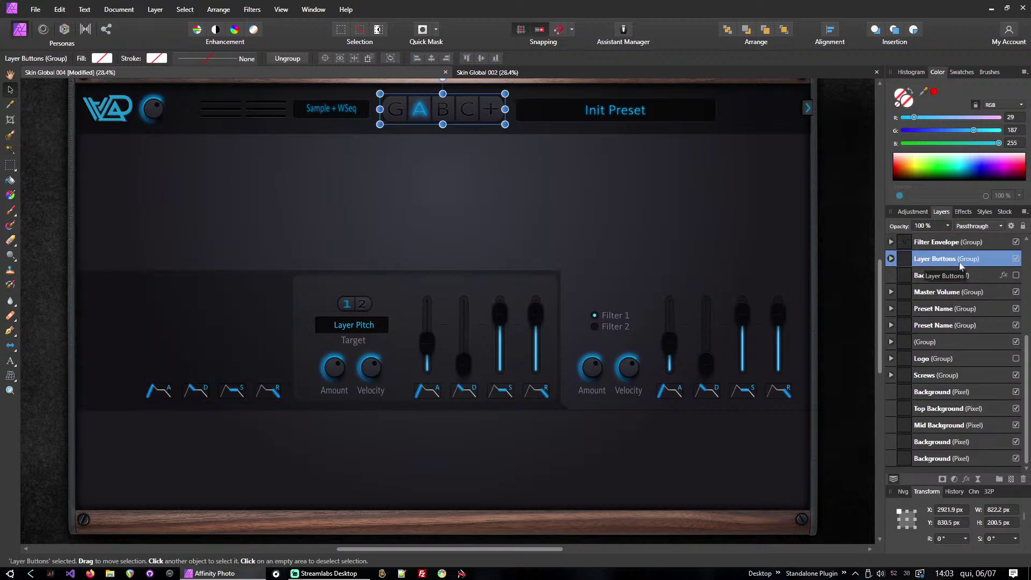
Delete the hidden Background layer over the logo and the Master Volume group.
left_click(955, 278)
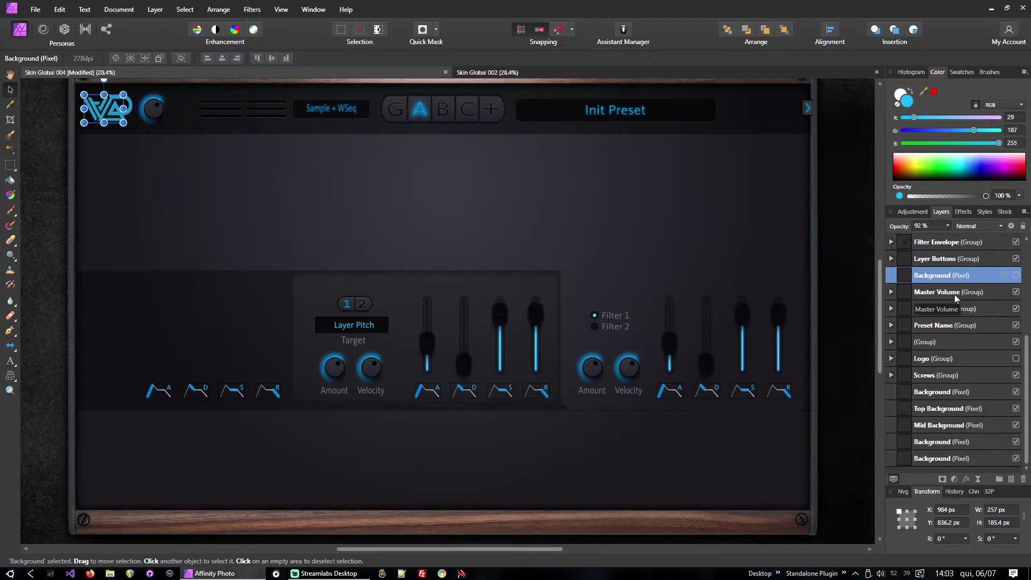
key("Delete")
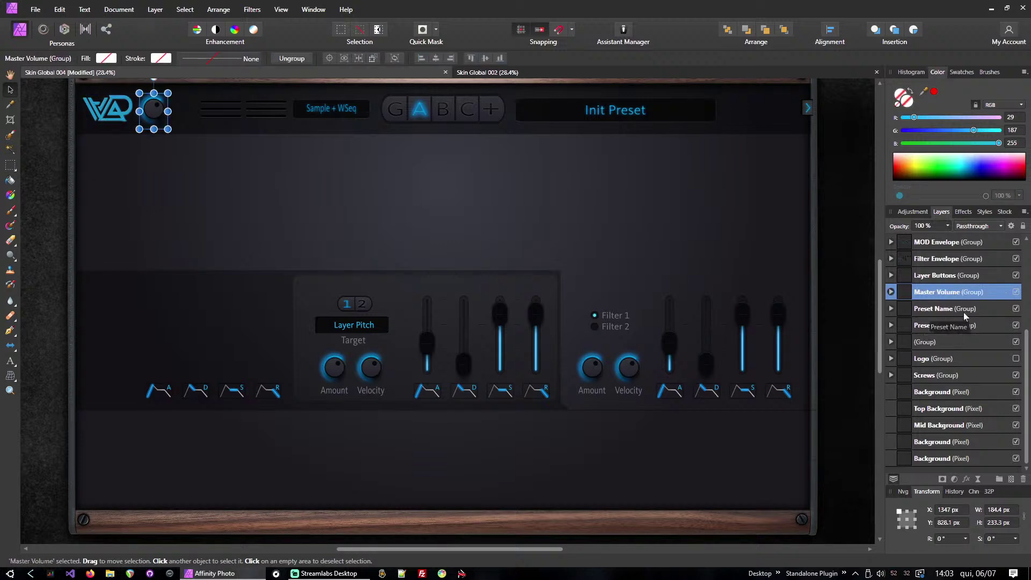
key("Delete")
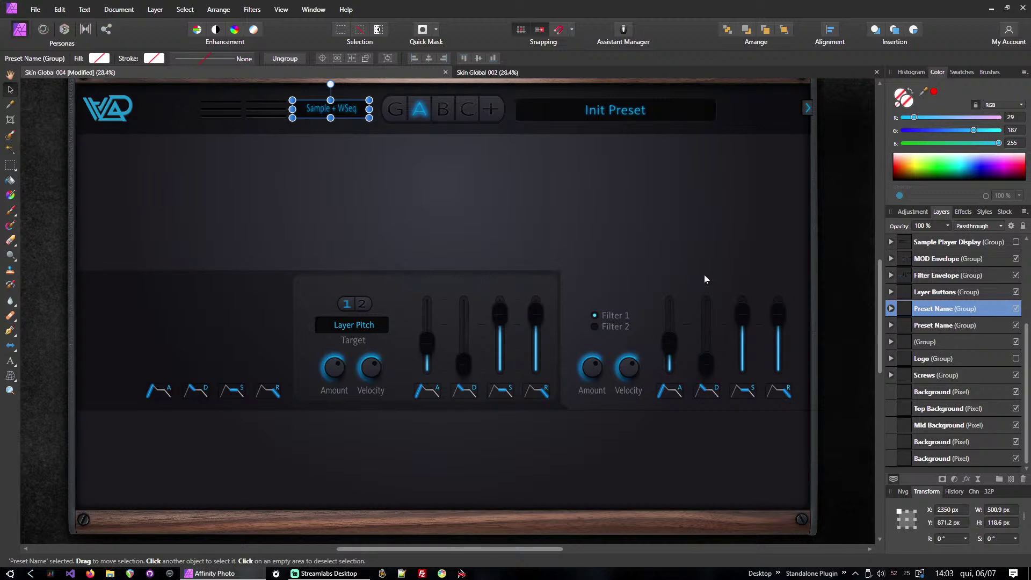
Delete the three ADSR groups and the Texts group.
scroll(953, 354, "up", 2)
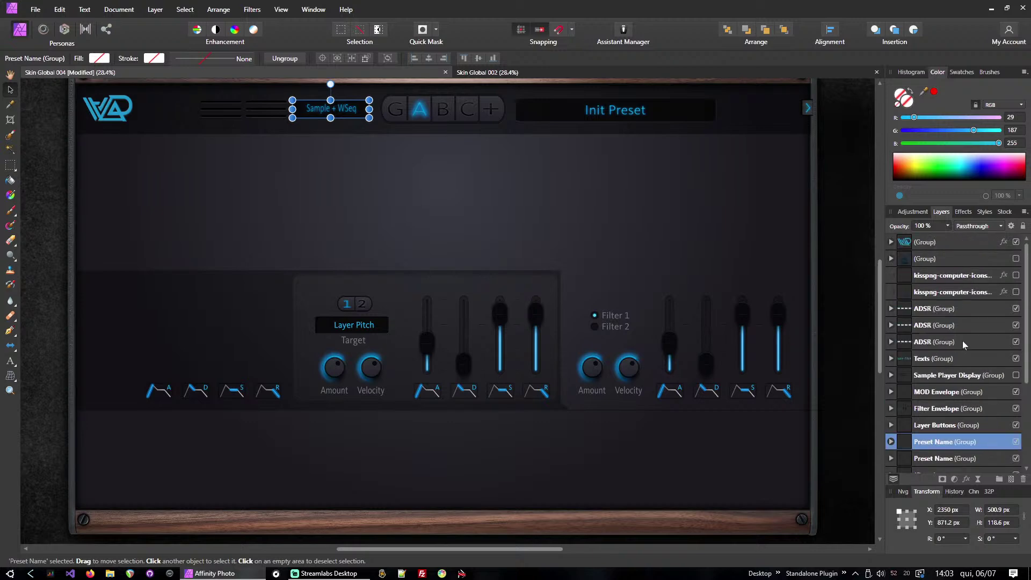
scroll(956, 277, "up", 3)
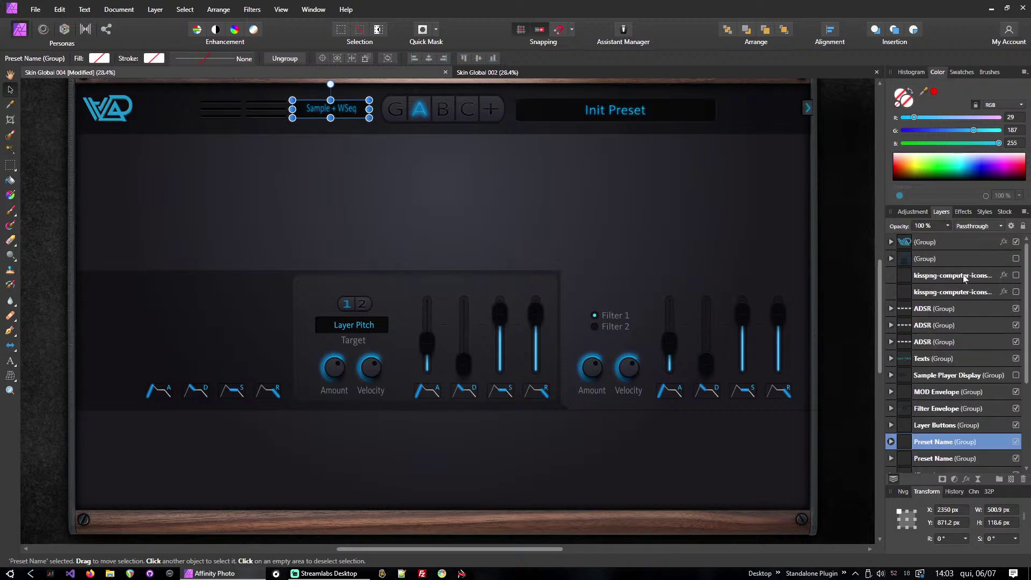
left_click(975, 309)
left_click(965, 342, "shift")
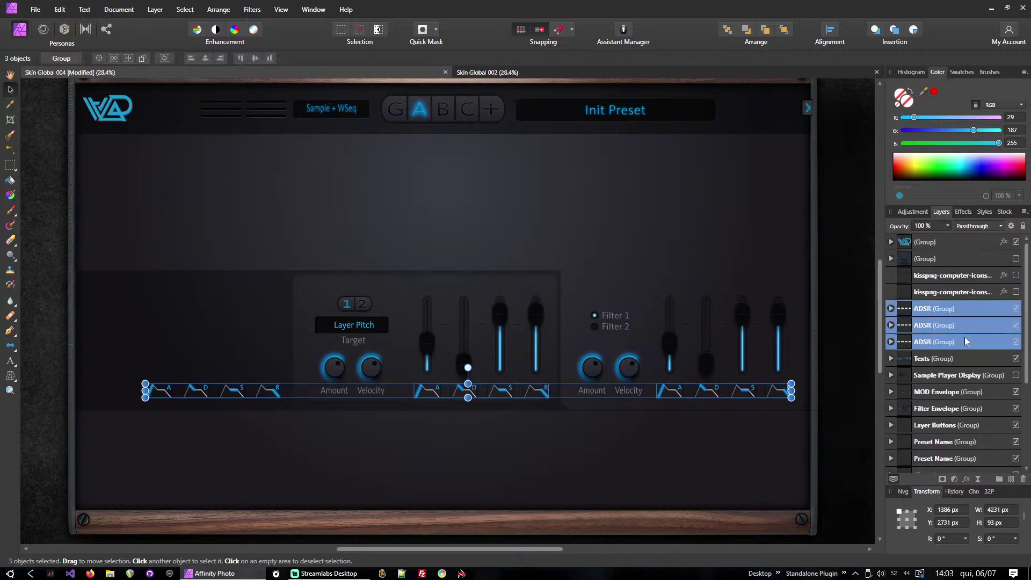
key("Delete")
key("Delete")
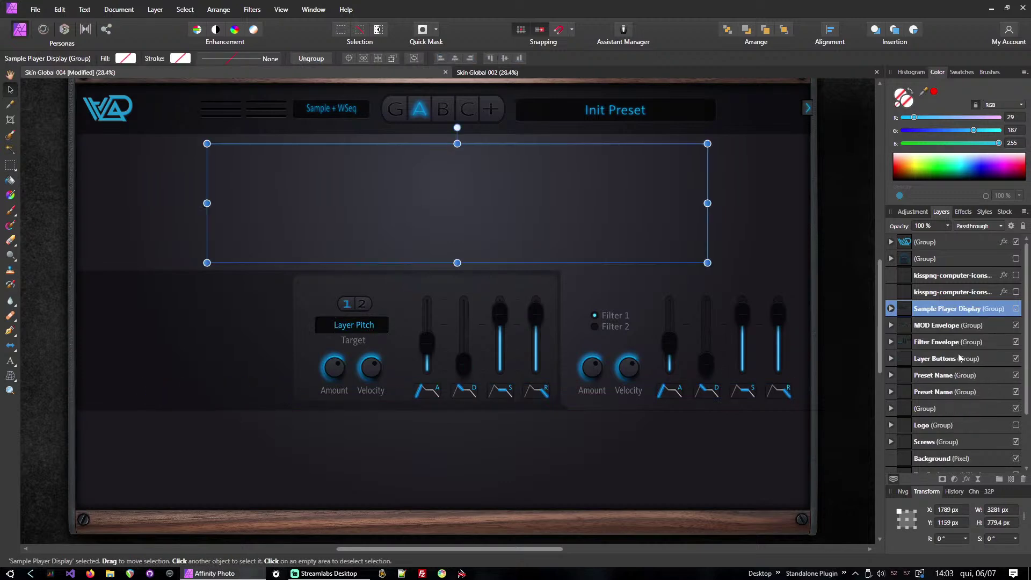
Delete the Sample Player Display, MOD Envelope and Filter Envelope groups.
left_click(956, 325, "shift")
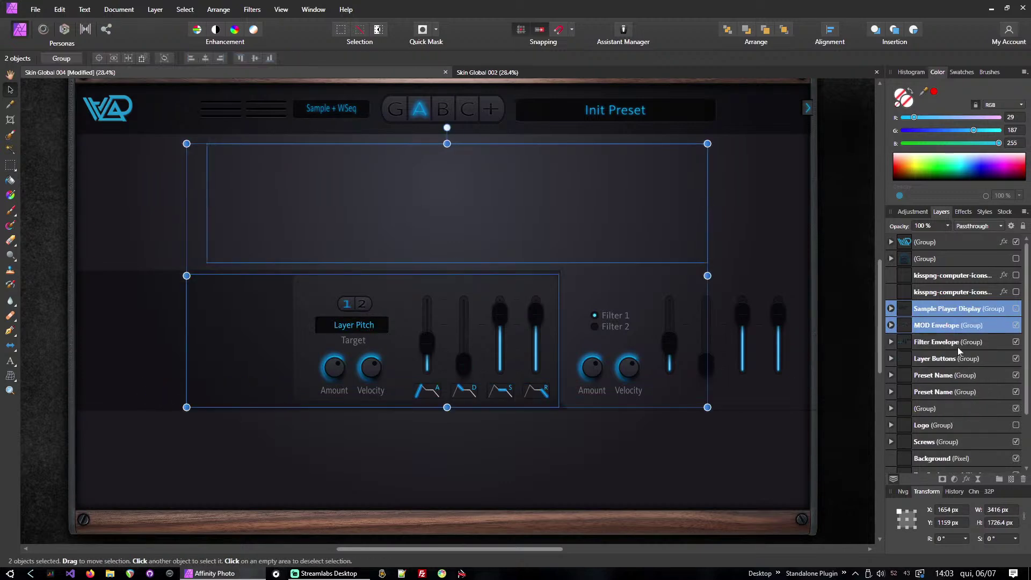
left_click(956, 342, "shift")
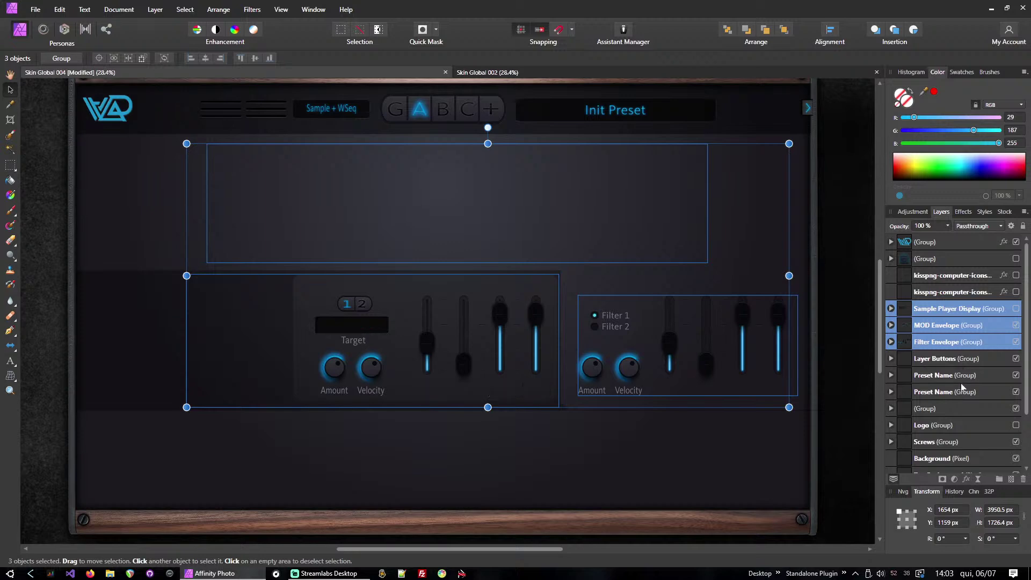
key("Delete")
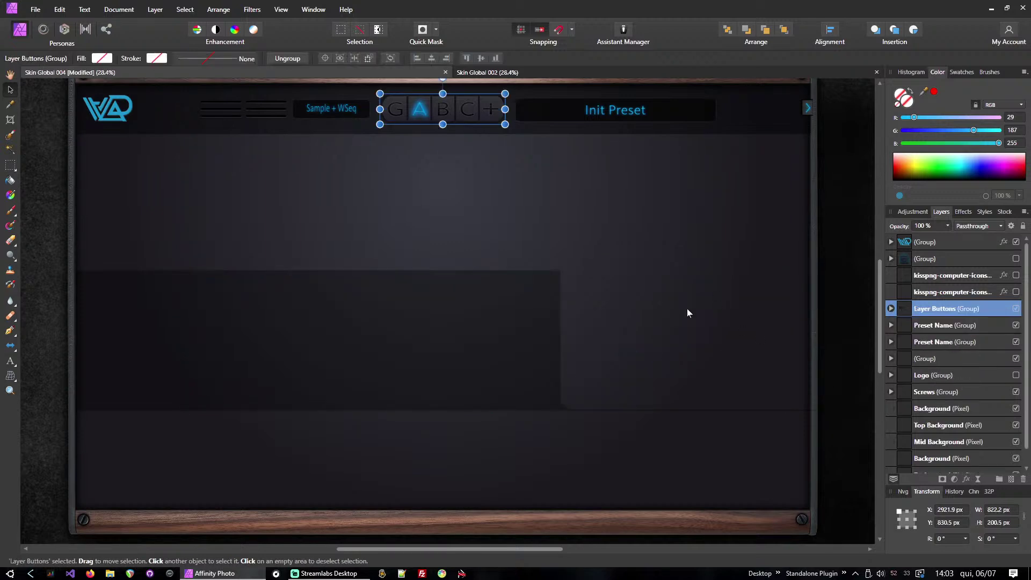
Close the Skin Global 002 document.
left_click(542, 73)
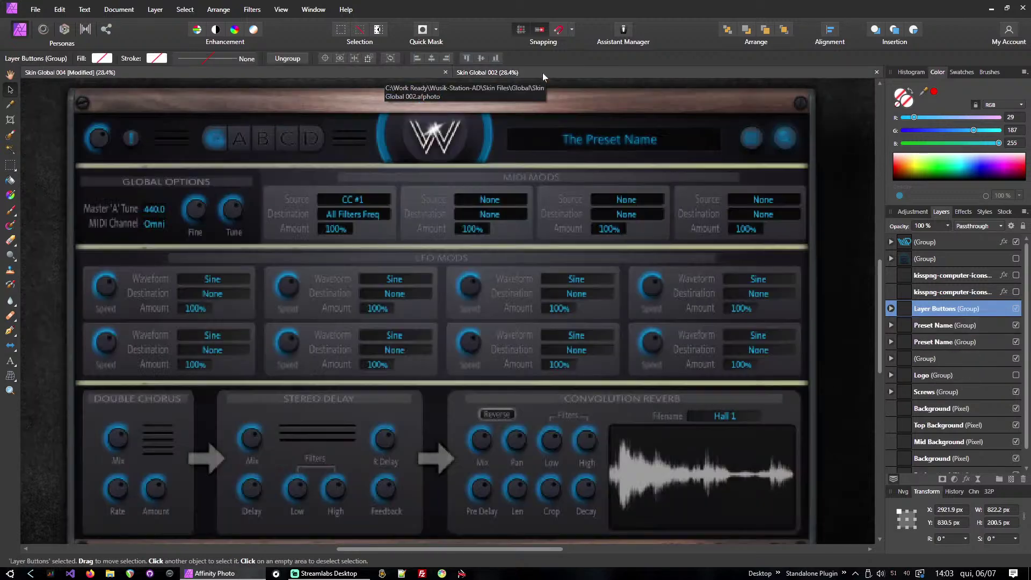
key("ctrl+w")
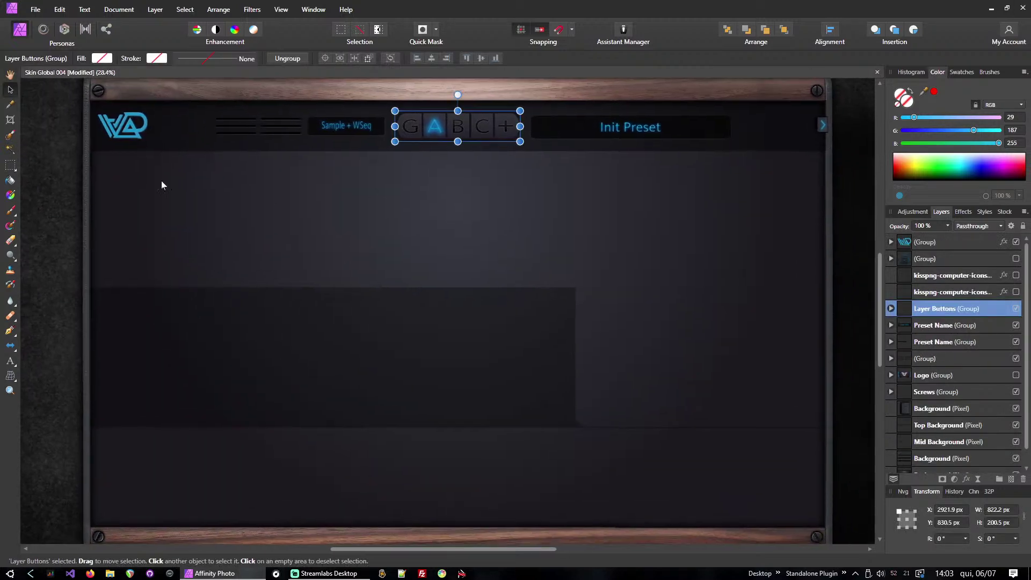
Save the skin, then crop the canvas closely around the wooden frame to about 4995 x 3206 px.
left_click(9, 76)
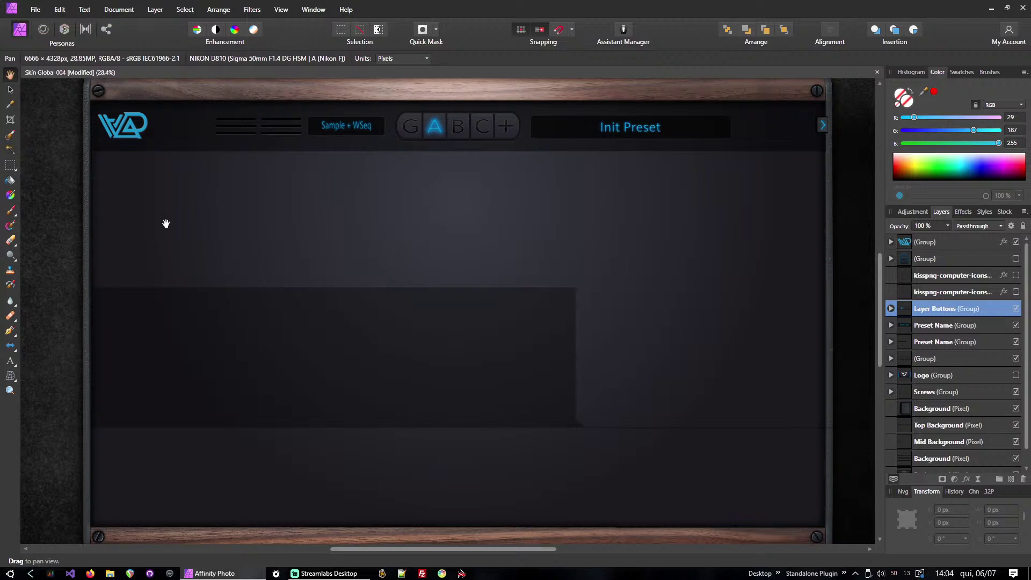
left_click_drag(241, 179, 473, 315)
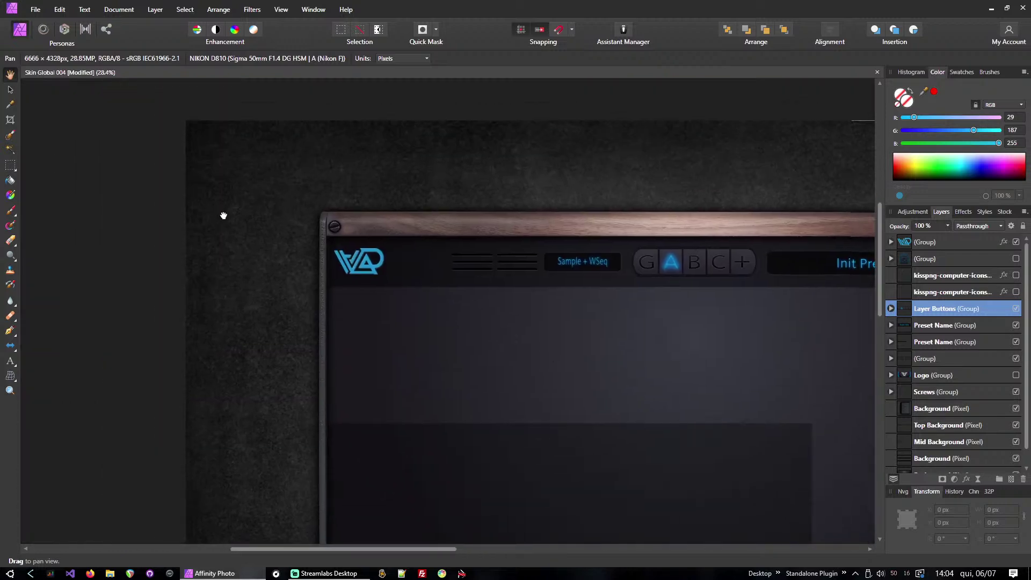
key("ctrl+0")
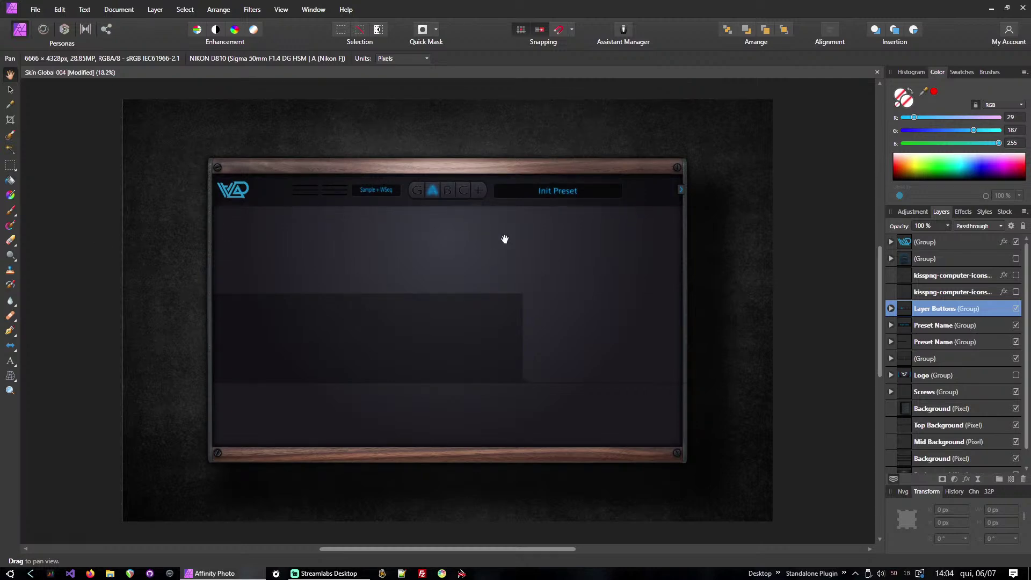
scroll(501, 242, "up", 2)
left_click_drag(501, 242, 603, 225)
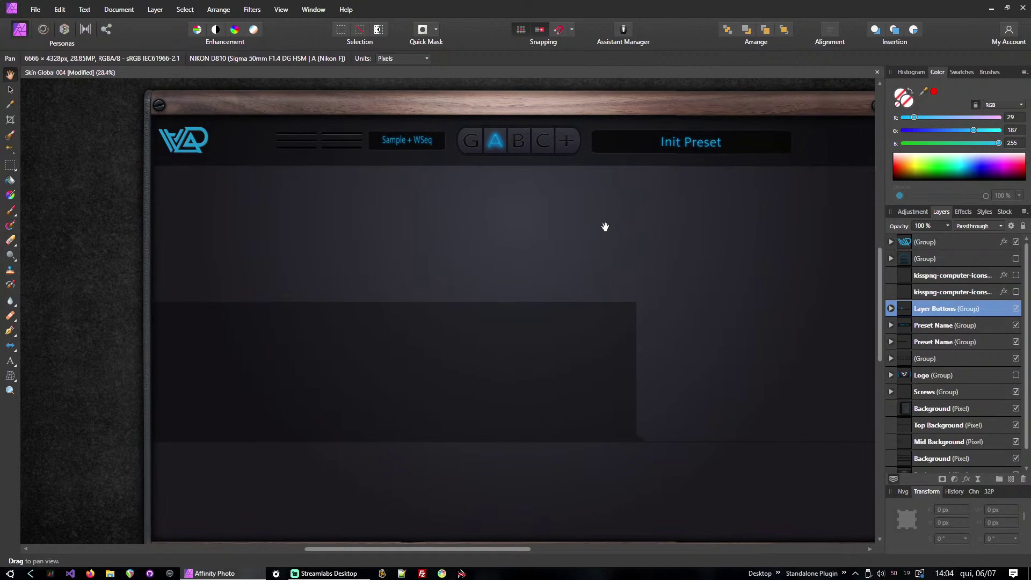
scroll(591, 223, "down", 1)
left_click(10, 119)
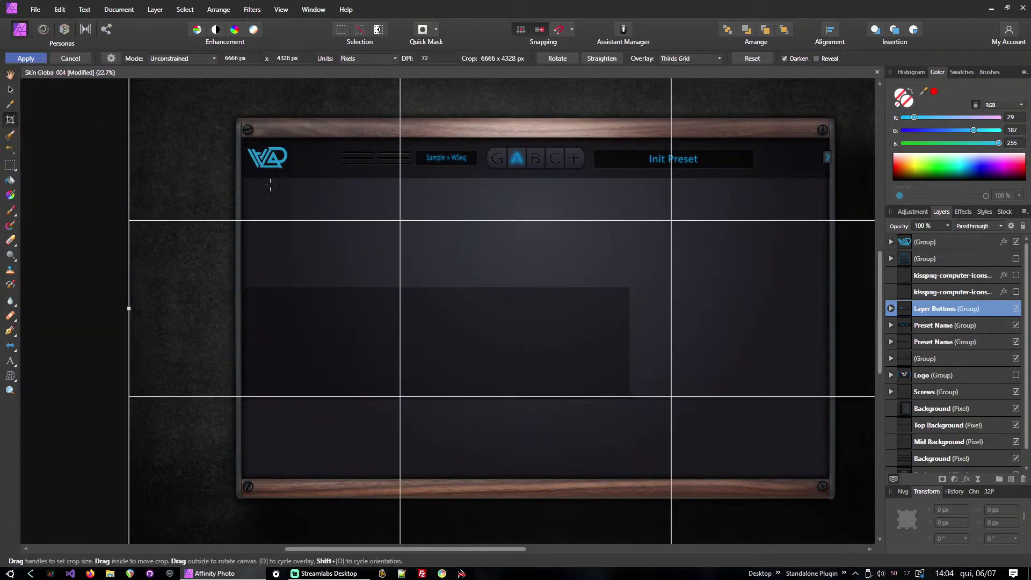
key("ctrl+s")
scroll(576, 160, "down", 1)
left_click_drag(491, 117, 509, 171)
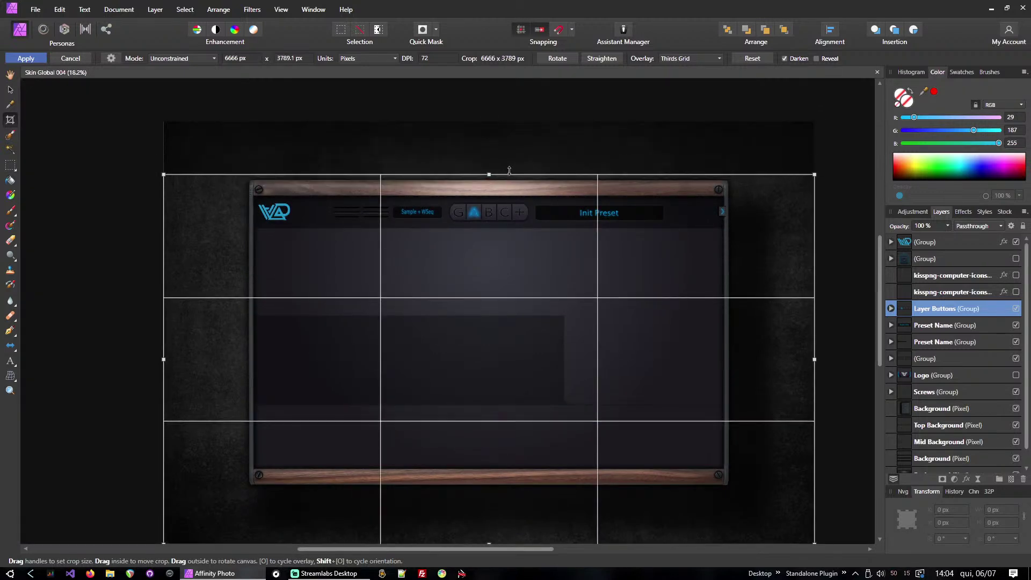
left_click_drag(473, 504, 492, 447)
left_click_drag(796, 288, 717, 274)
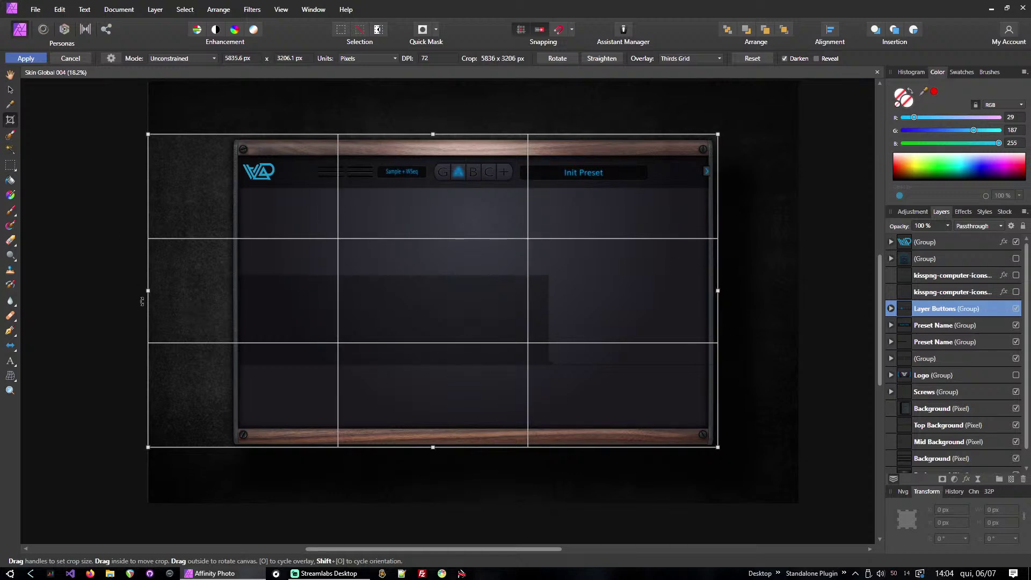
left_click_drag(148, 291, 228, 288)
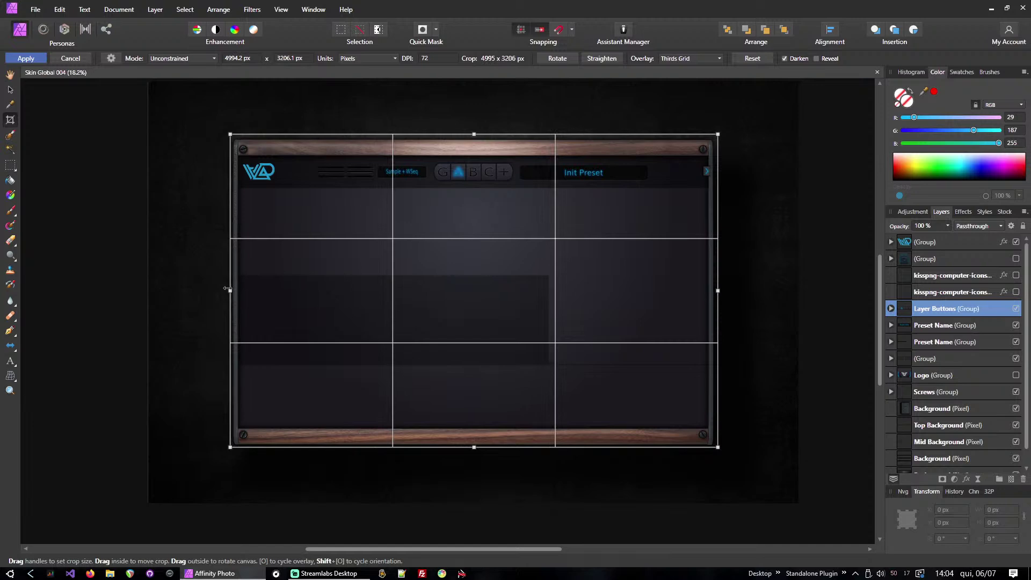
key("Return")
key("h")
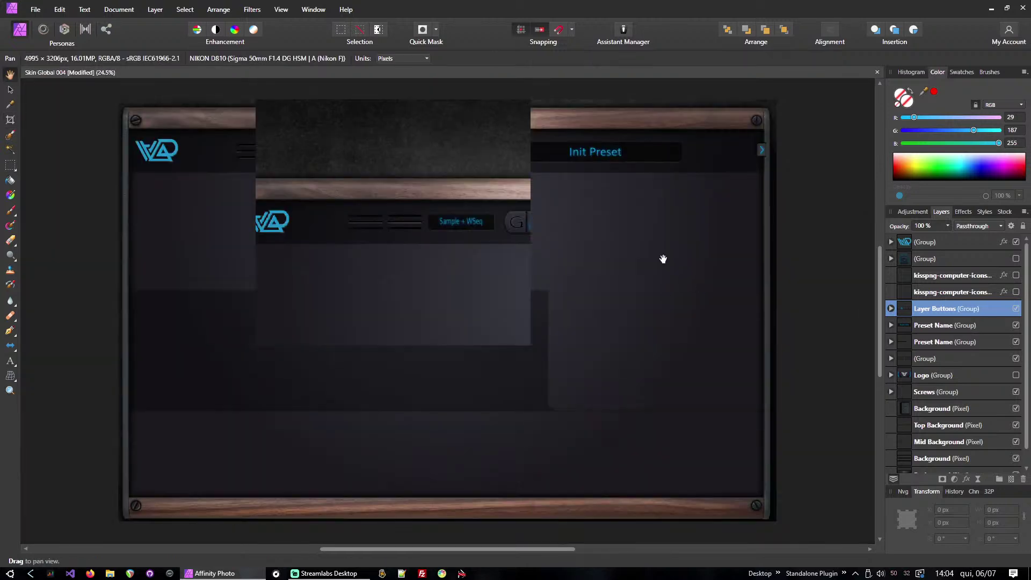
Delete the Mid Background layer, the small Background layer over the header lines and the blue logo group.
key("v")
left_click(450, 335)
key("ctrl+z")
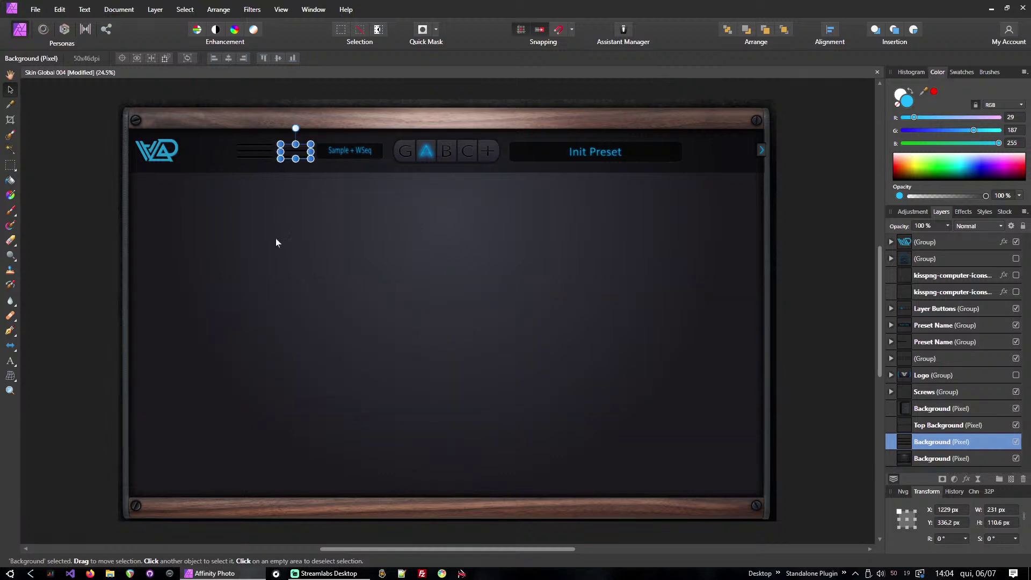
key("Delete")
left_click(163, 157)
key("Delete")
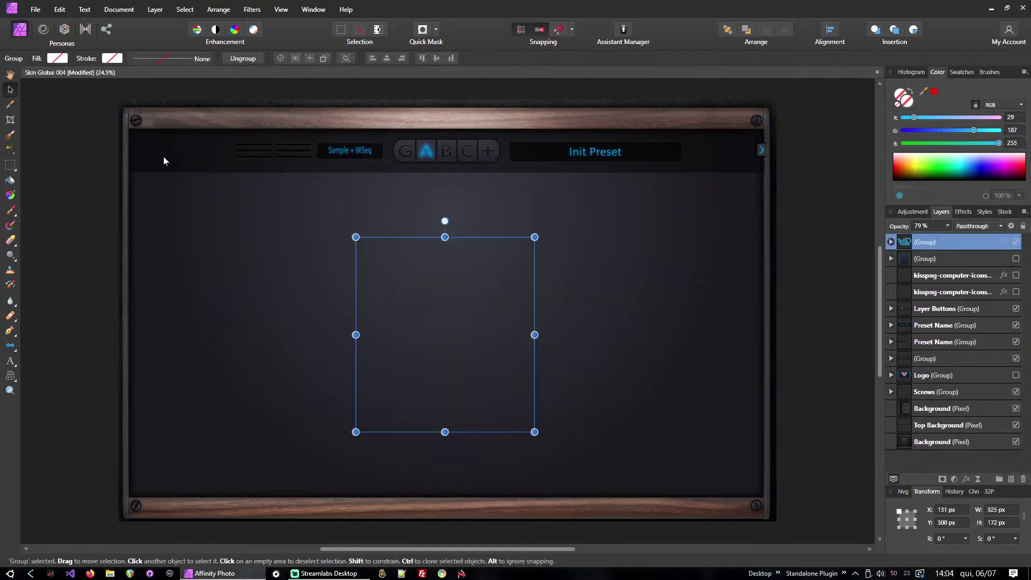
Delete both Preset Name groups and the group of dark lines in the header.
left_click(360, 155)
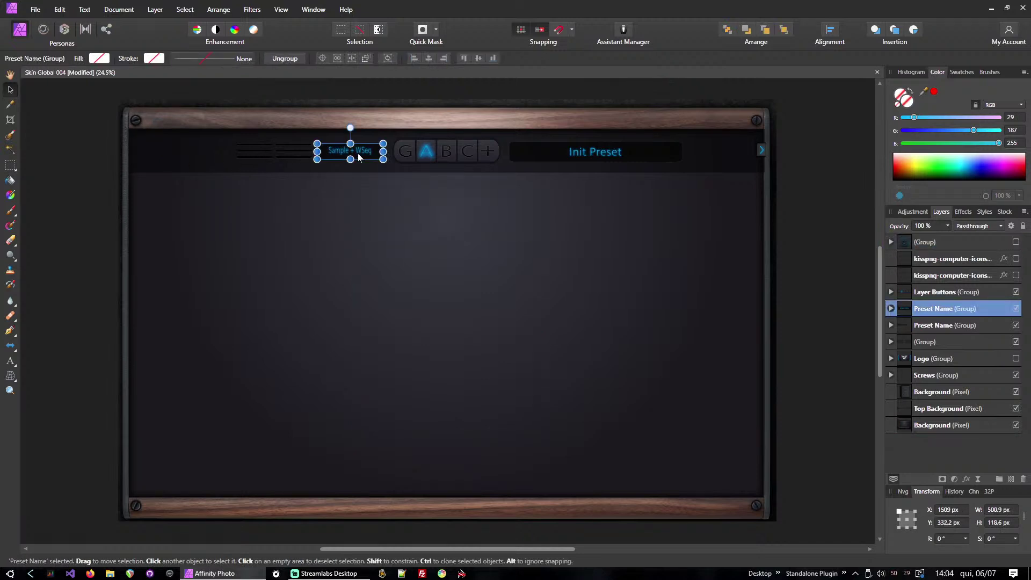
key("Delete")
key("Delete")
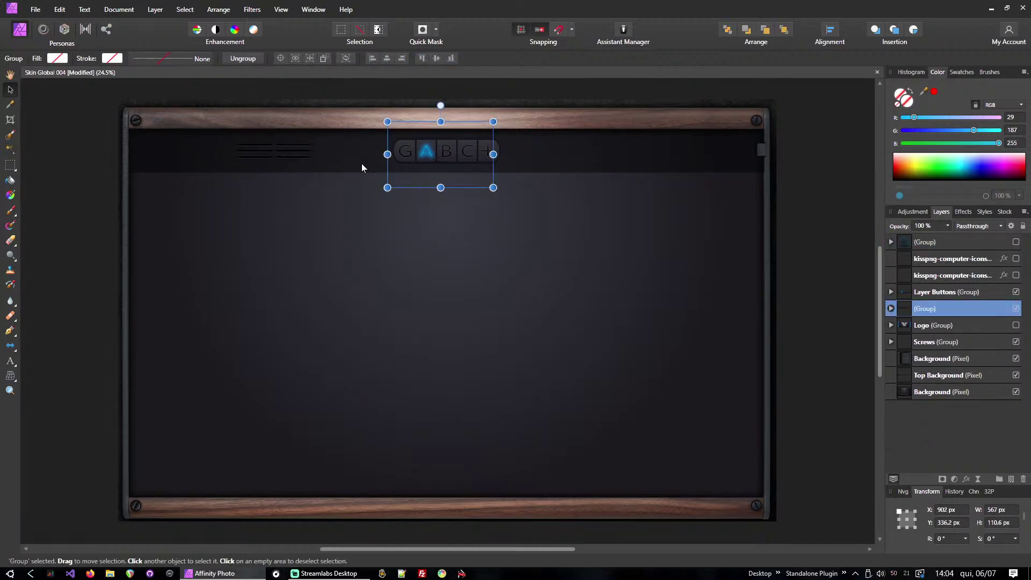
key("Delete")
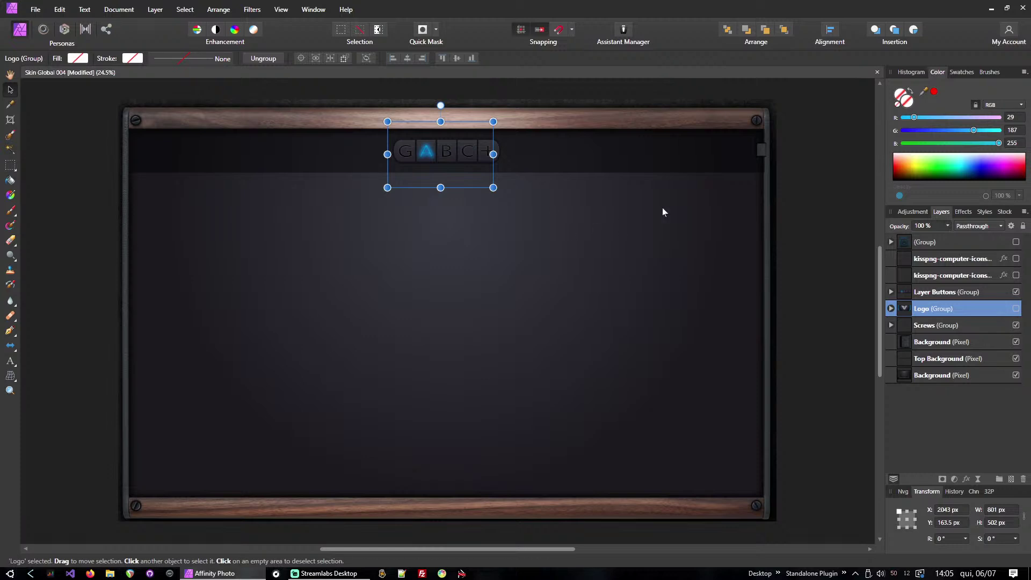
left_click(831, 173)
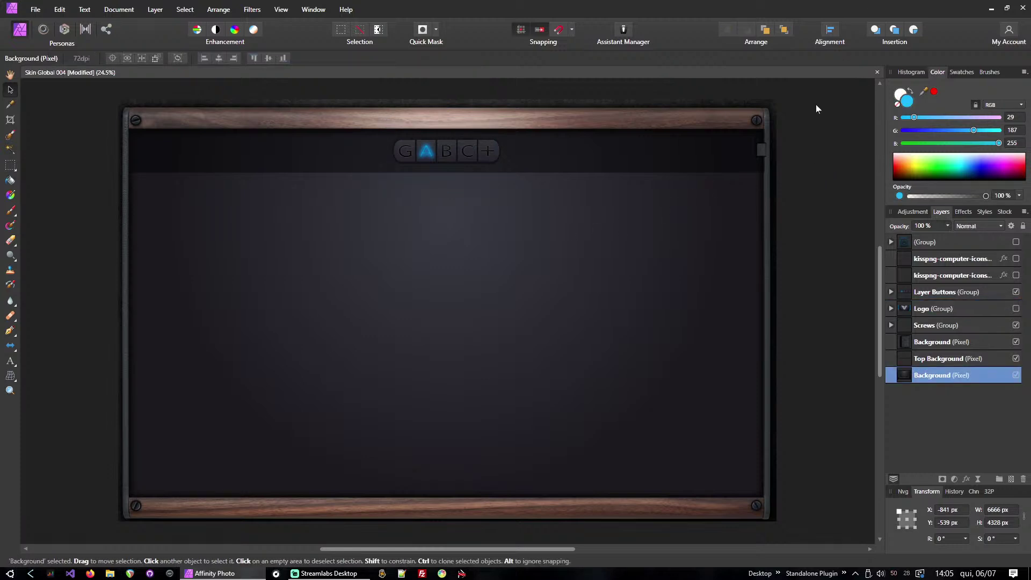
Delete the Background pixel layer that holds the small tab at the header's right end and save the skin.
left_click(764, 150)
key("Delete")
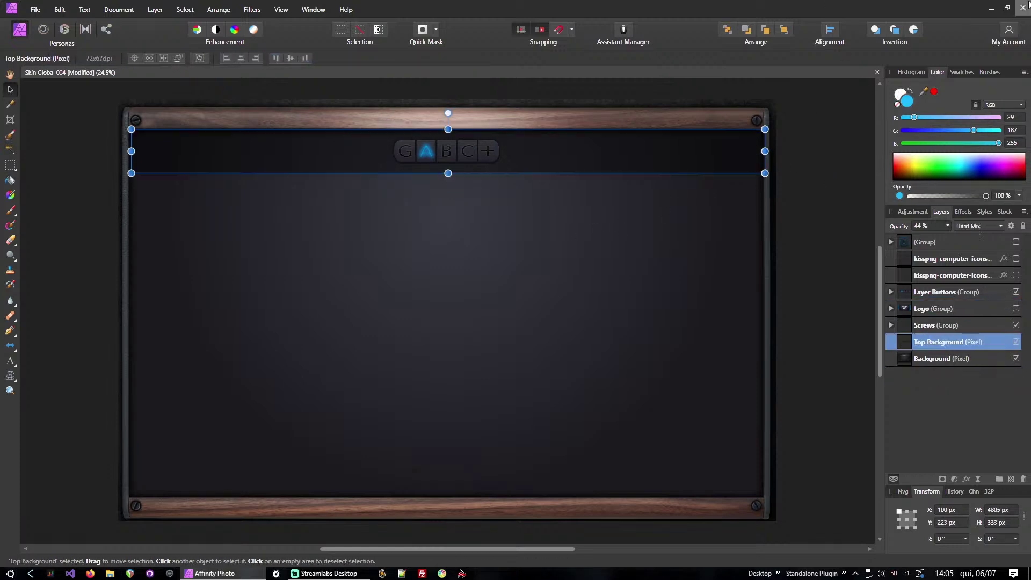
left_click(849, 260)
key("ctrl+s")
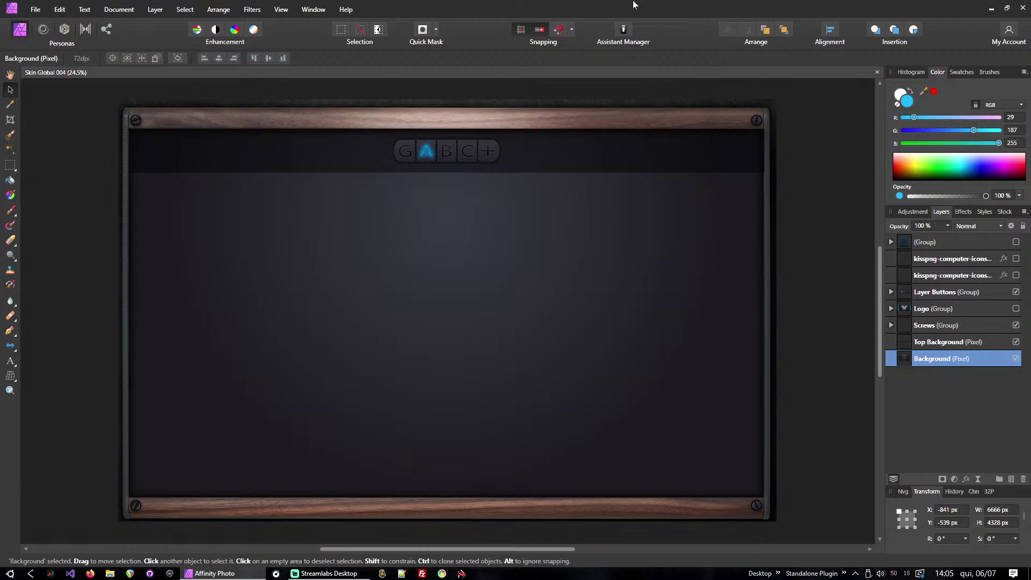
Browse for a file to open in the Default skin folder under Wusik Station AD Data\Skins.
key("ctrl+o")
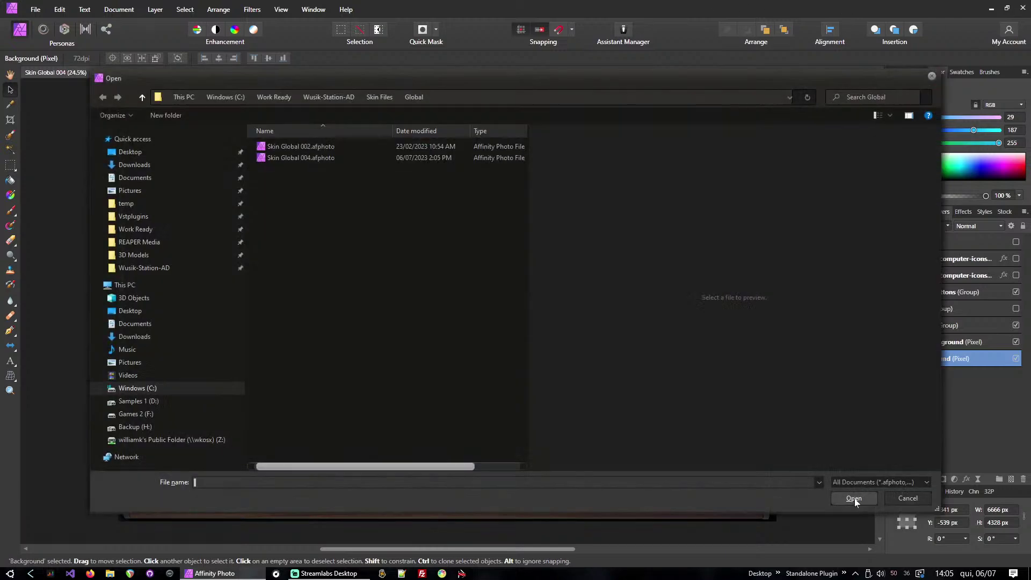
key("BackSpace")
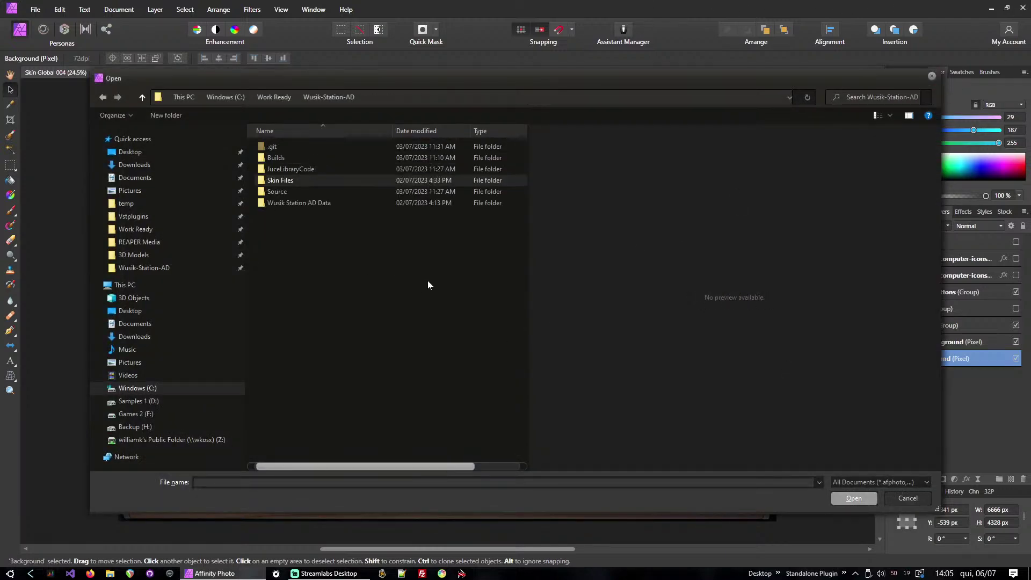
key("Down")
key("Return")
key("s")
key("Return")
key("Return")
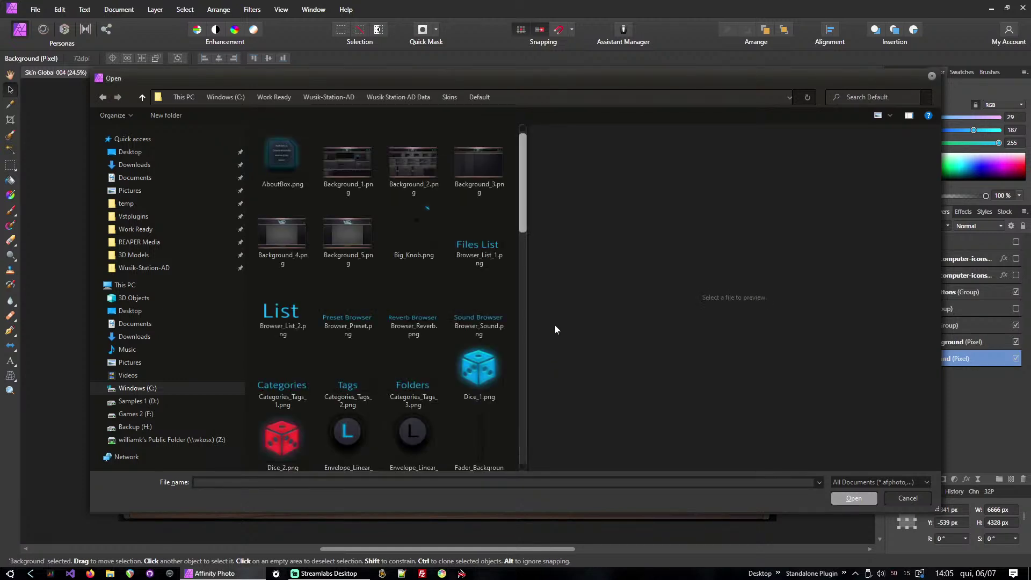
Preview the exported background images, checking the dimensions of Background_1.png and looking at Background_5.png.
key("b")
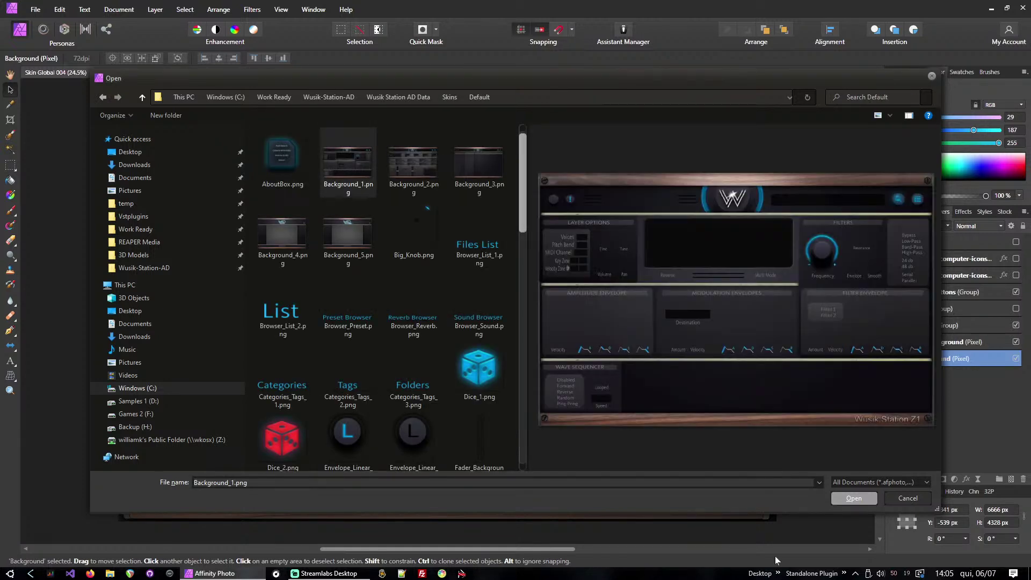
key("Right")
key("Right")
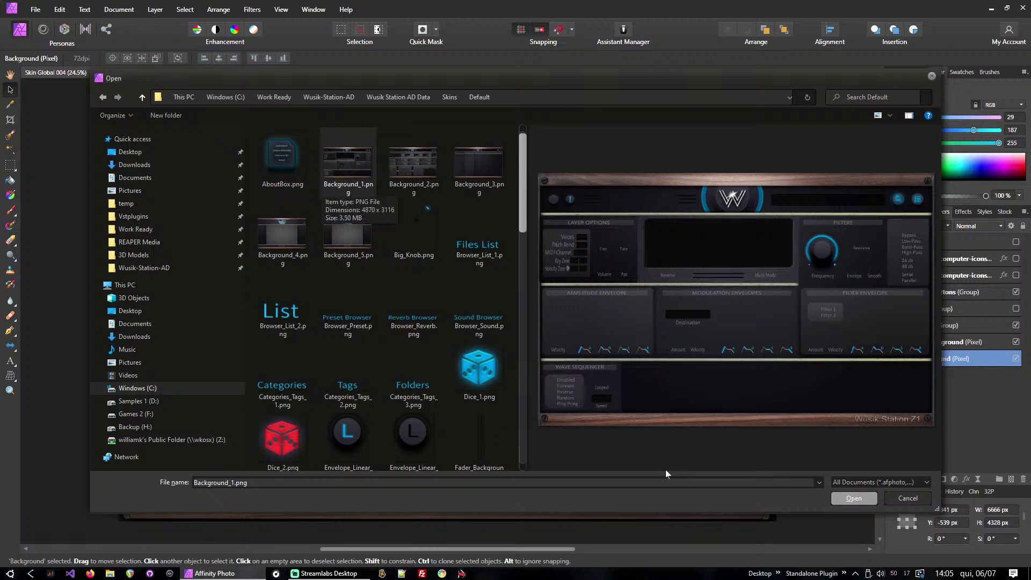
key("Left")
key("Left")
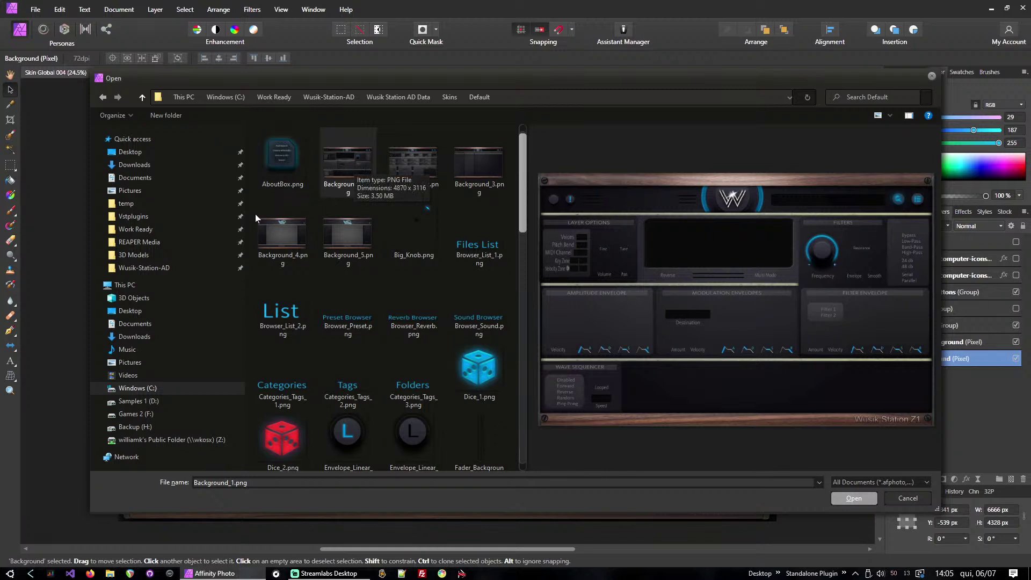
left_click(344, 231)
Open Skin 020.afphoto from the Skin Files\Layers\MPlayerWSeq folder.
key("BackSpace")
key("BackSpace")
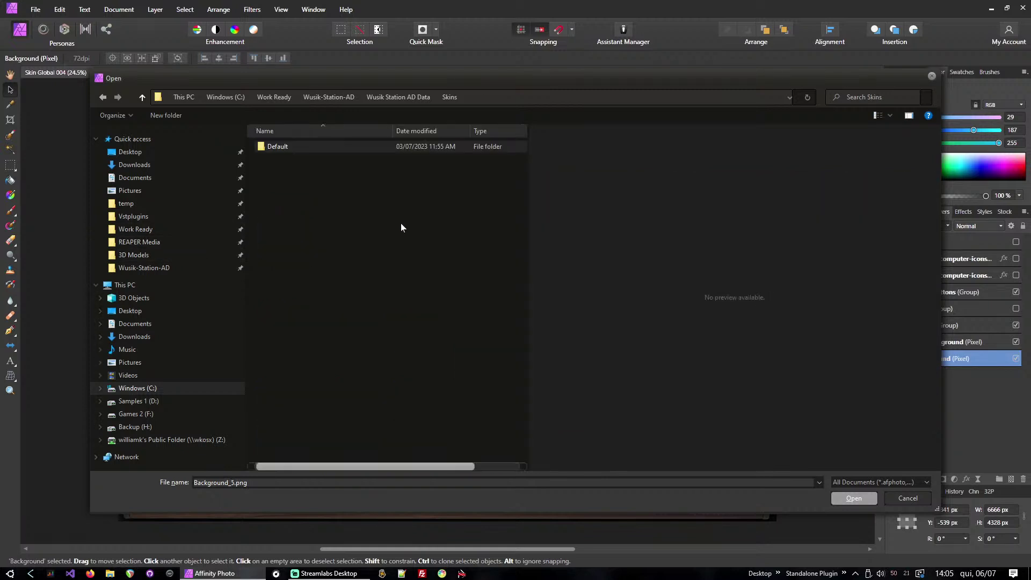
key("BackSpace")
key("Up")
key("Up")
key("Return")
key("Down")
key("Down")
key("Down")
key("Return")
key("Down")
key("Return")
key("Down")
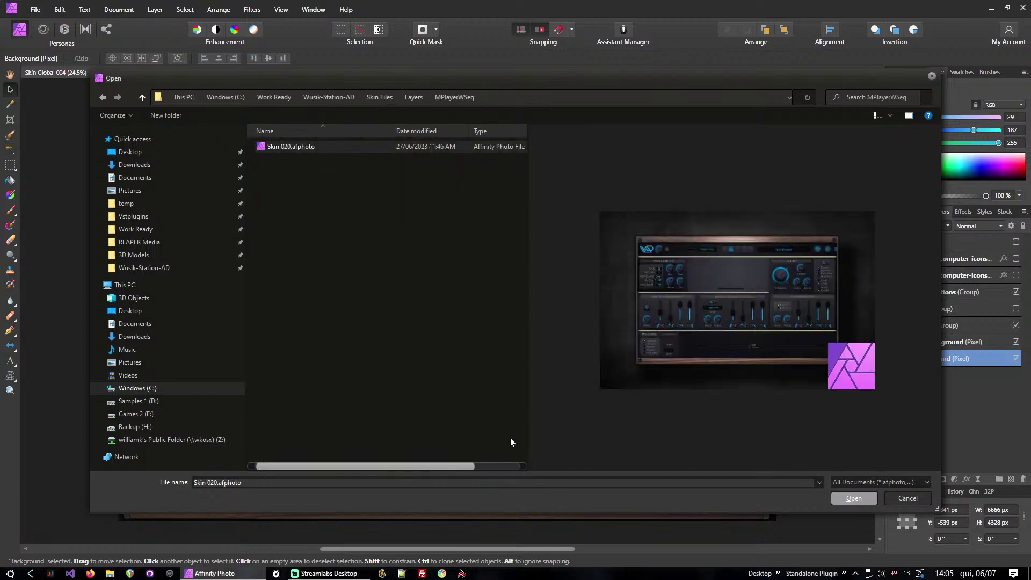
key("Return")
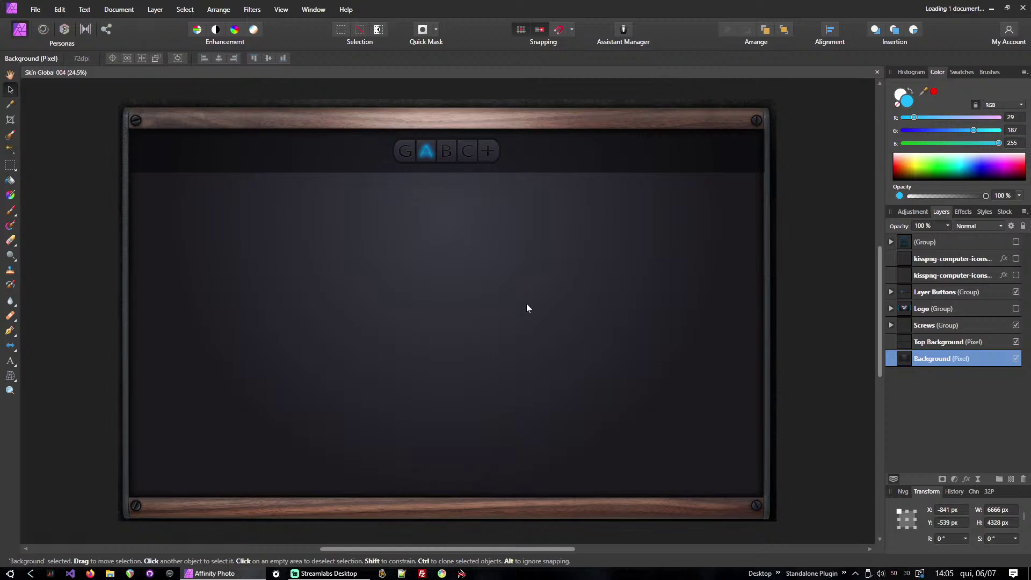
Export the Skin 020 document as Skin 020.png at 6666 × 4328 px into the MPlayerWSeq folder.
key("ctrl+shift+Escape")
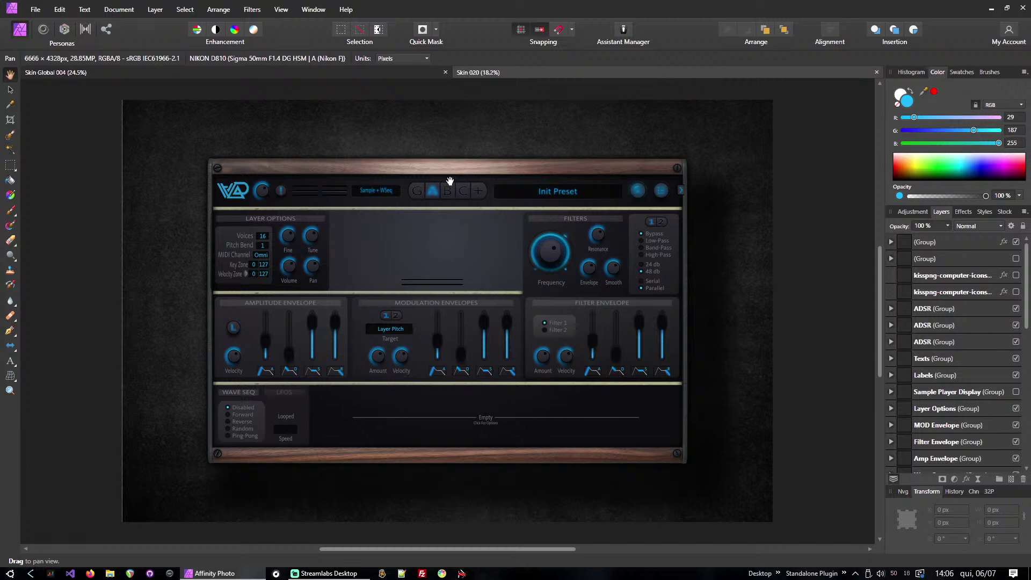
key("ctrl+shift+Escape")
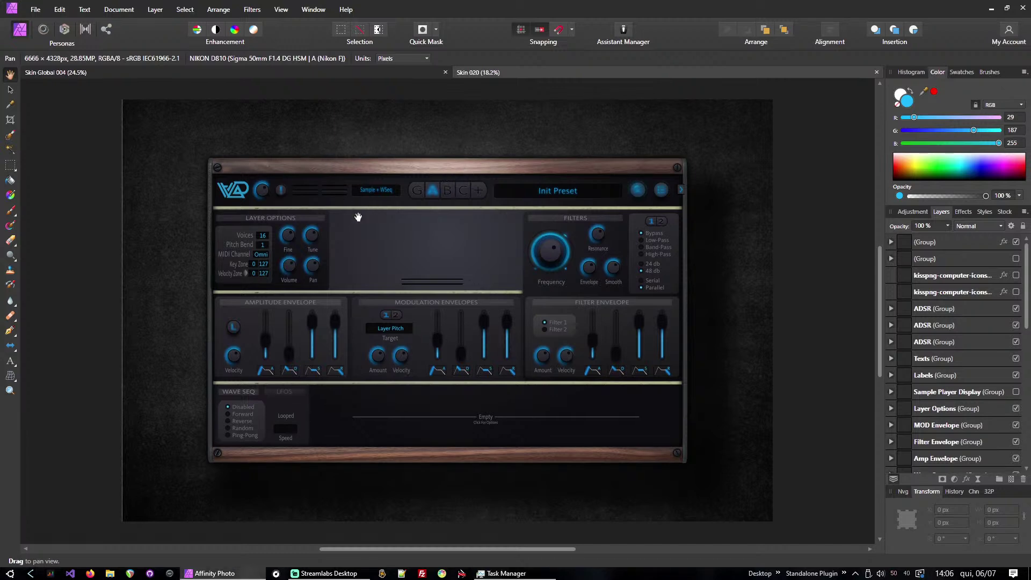
scroll(346, 207, "up", 2)
left_click_drag(421, 230, 353, 188)
left_click(24, 10)
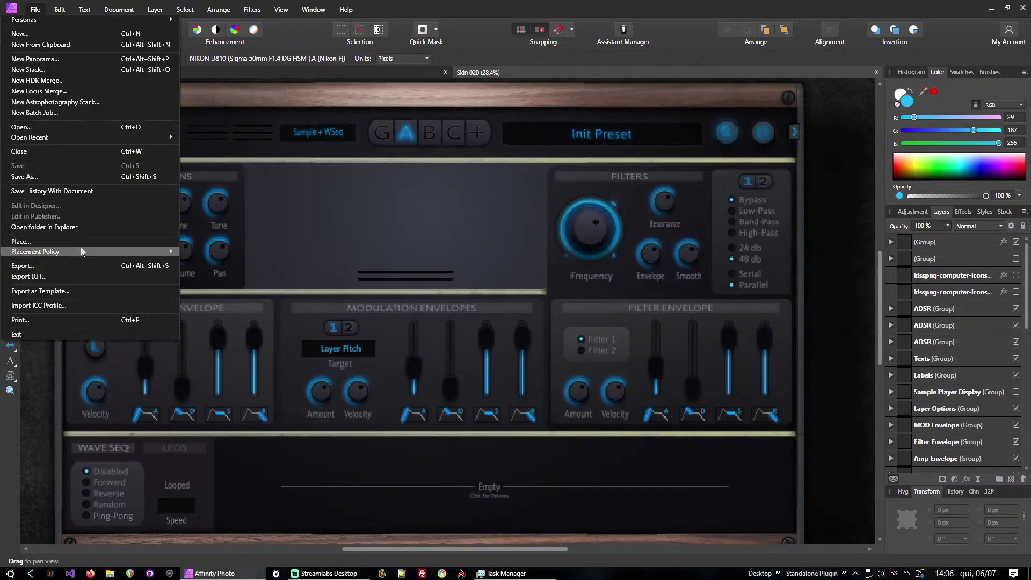
left_click(94, 269)
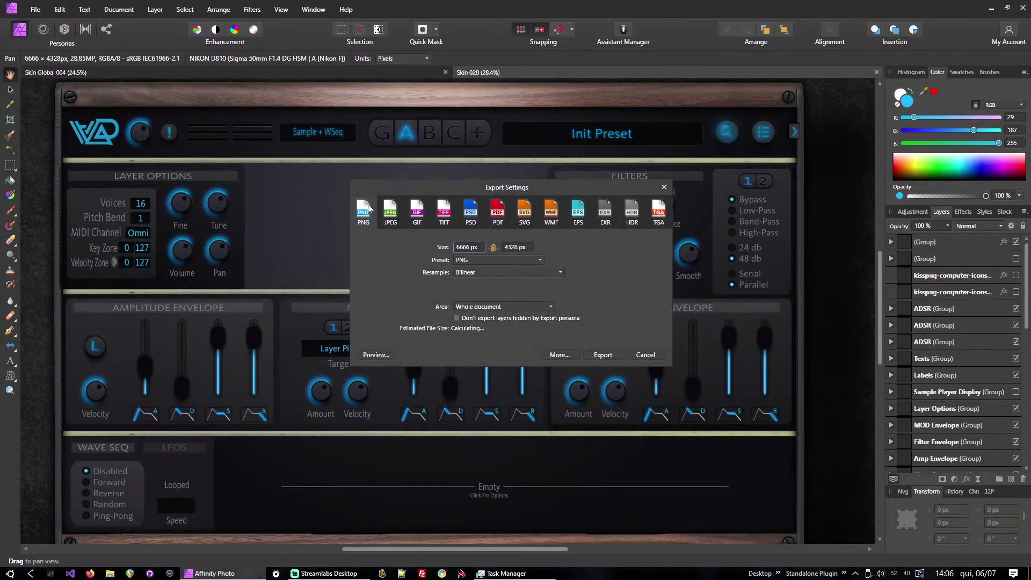
left_click(602, 355)
left_click(872, 501)
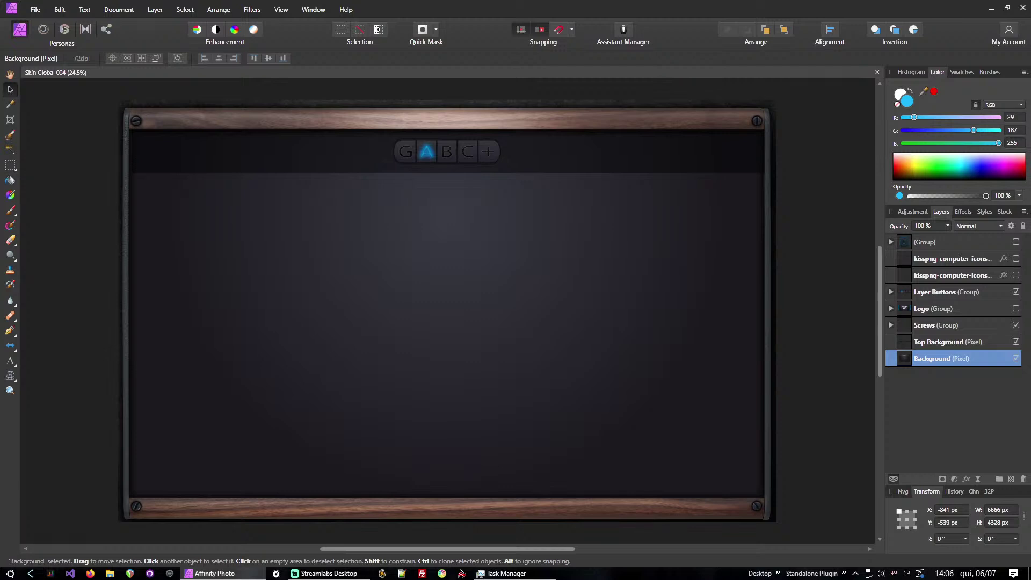
Close and relaunch Affinity Photo, and move the Task Manager window aside with the Affinity Photo process selected.
key("alt+Tab")
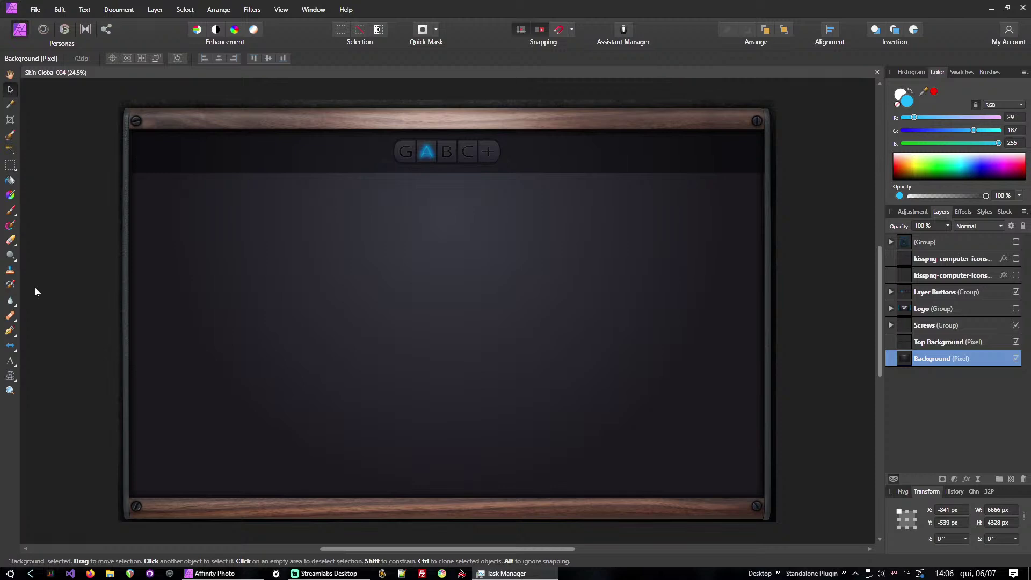
left_click(1019, 7)
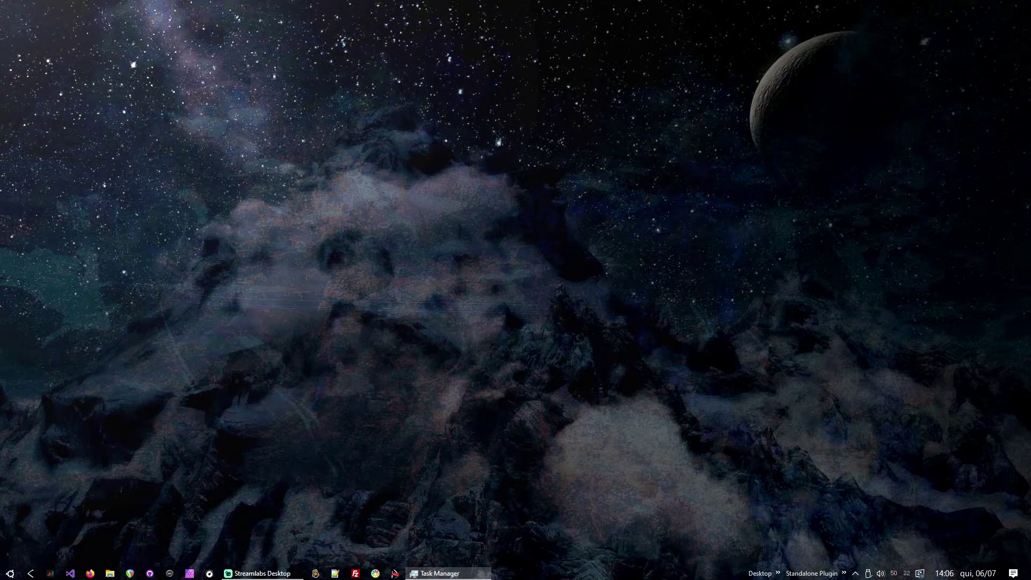
left_click(190, 573)
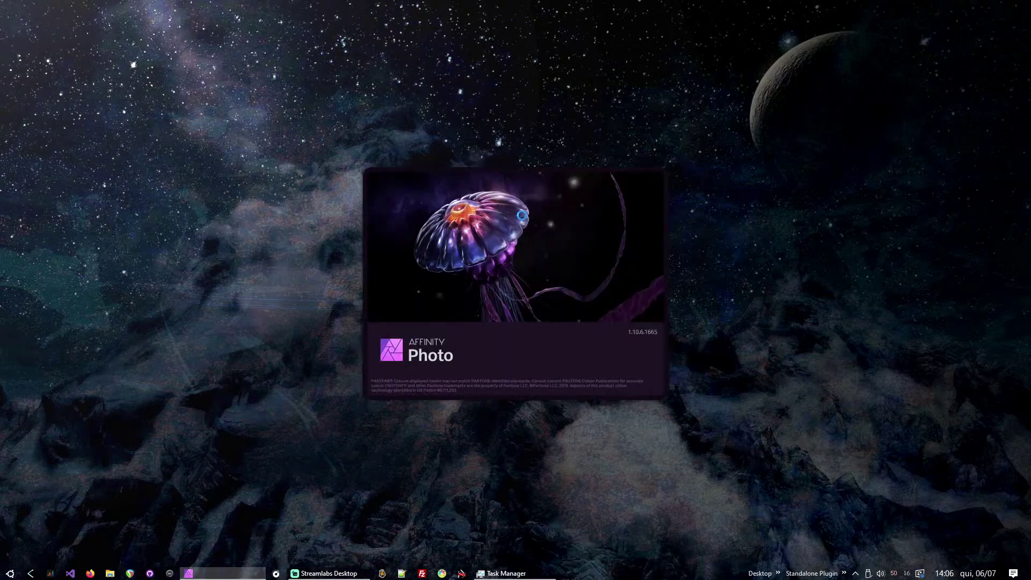
left_click_drag(279, 107, 813, 214)
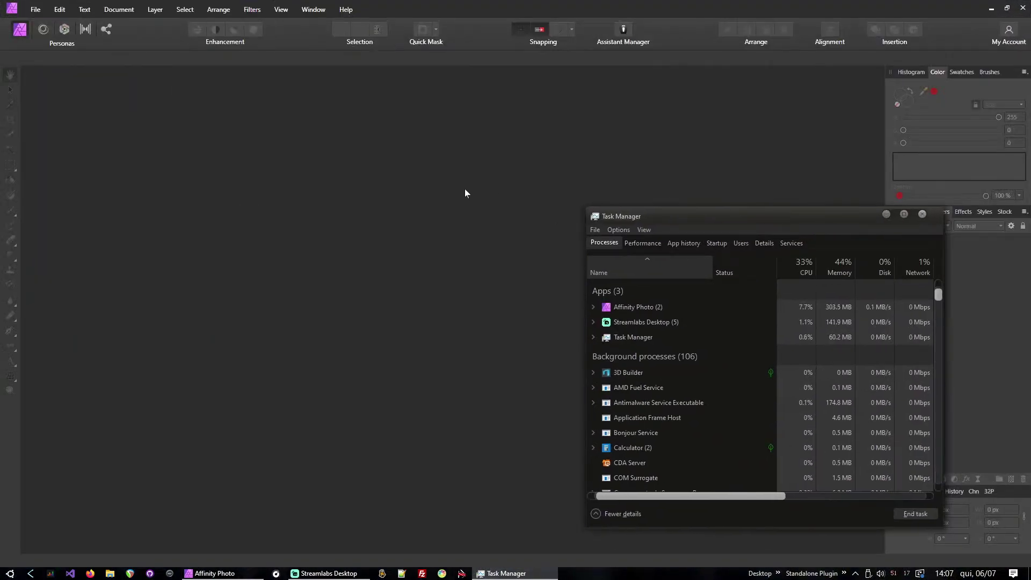
left_click(670, 311)
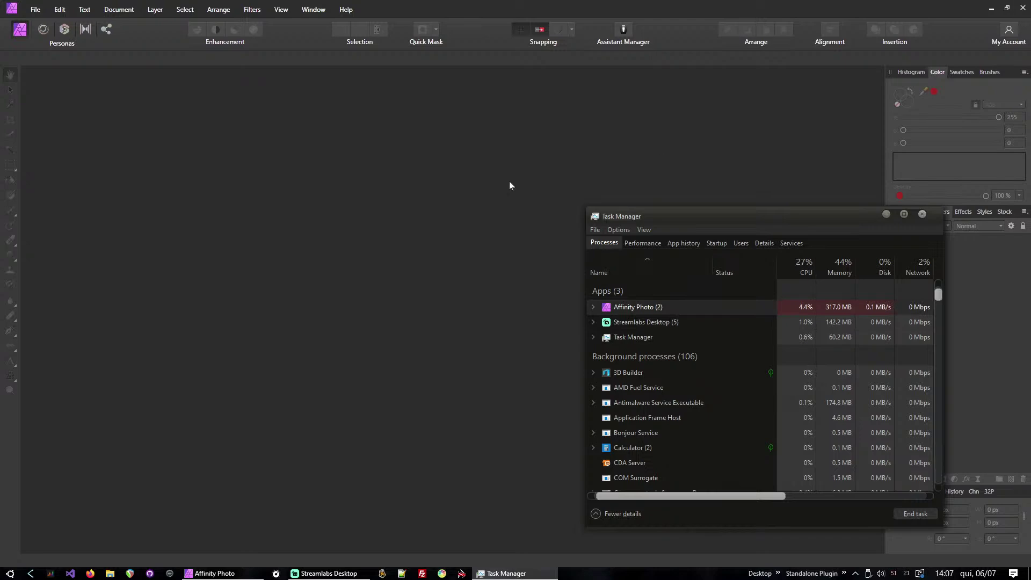
Open Skin 020.png from the Skin Files\Layers\MPlayerWSeq folder.
double_click(476, 189)
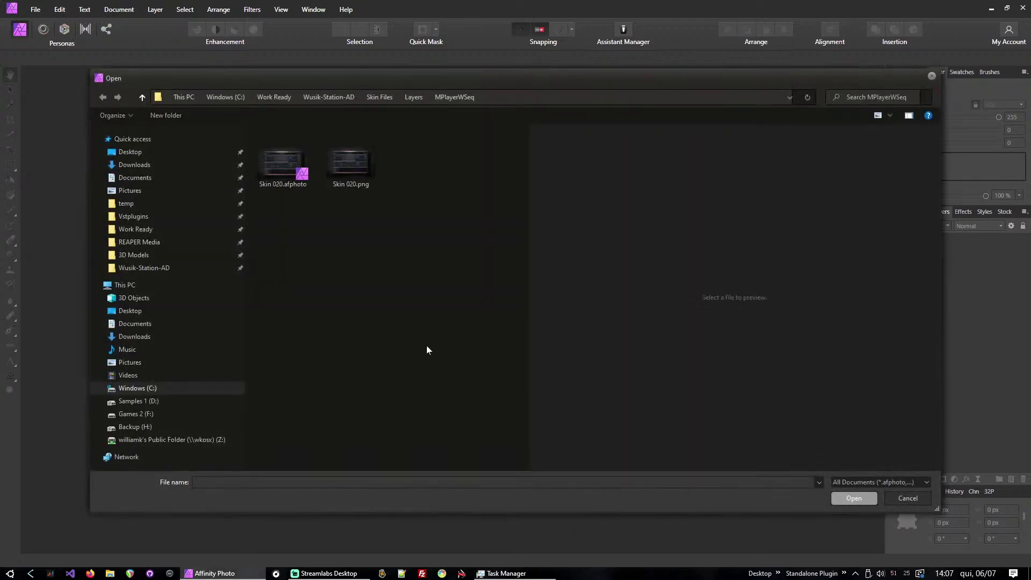
key("End")
key("Return")
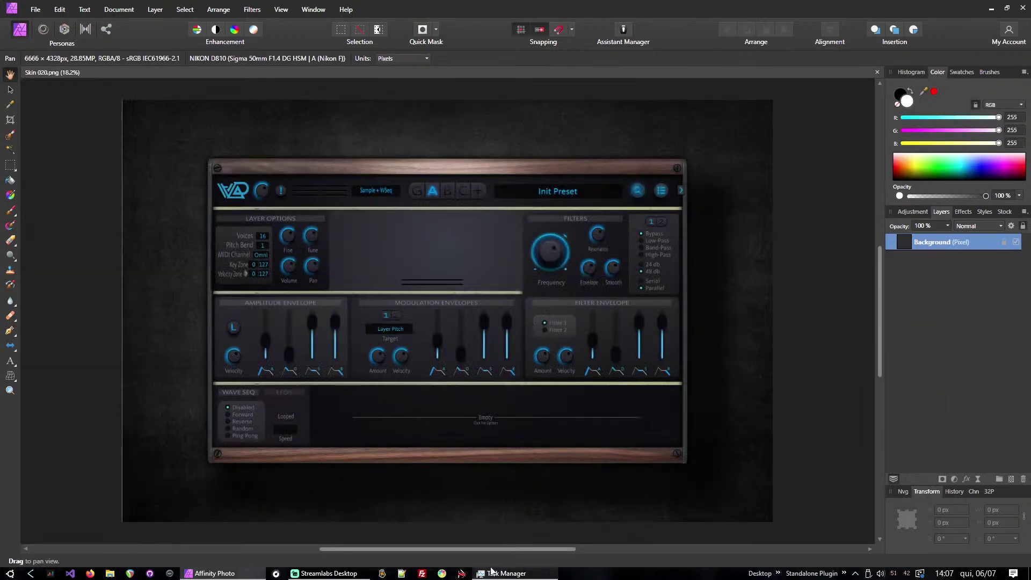
Keep Task Manager on top of other windows and position it beside the skin image to monitor Affinity Photo's memory use.
left_click(502, 573)
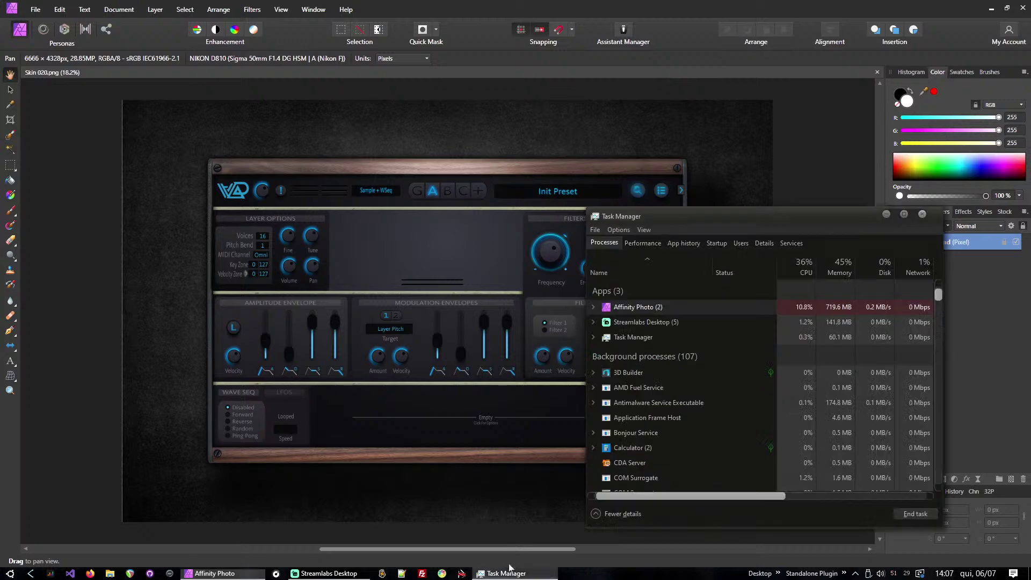
left_click(643, 229)
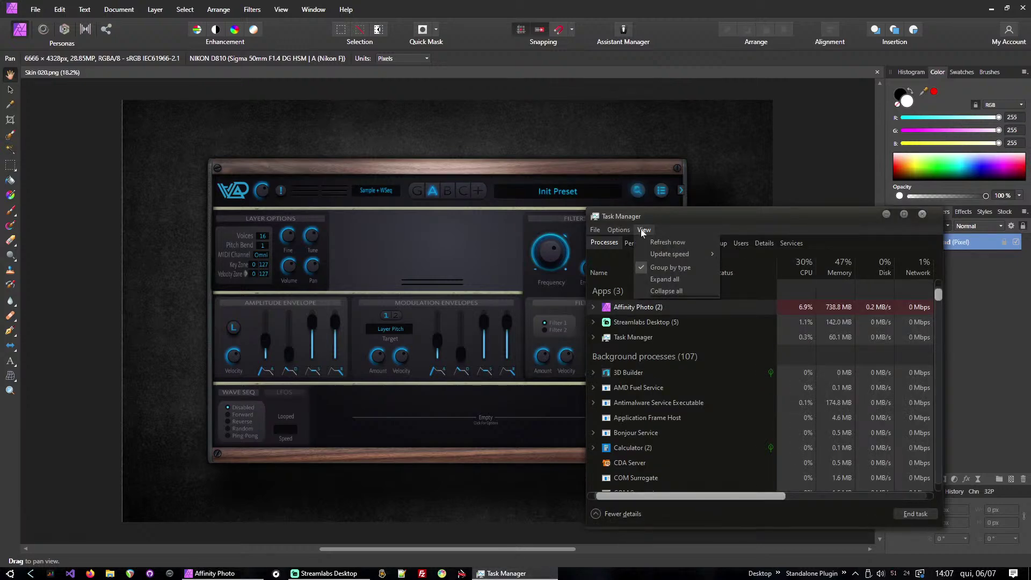
left_click(633, 242)
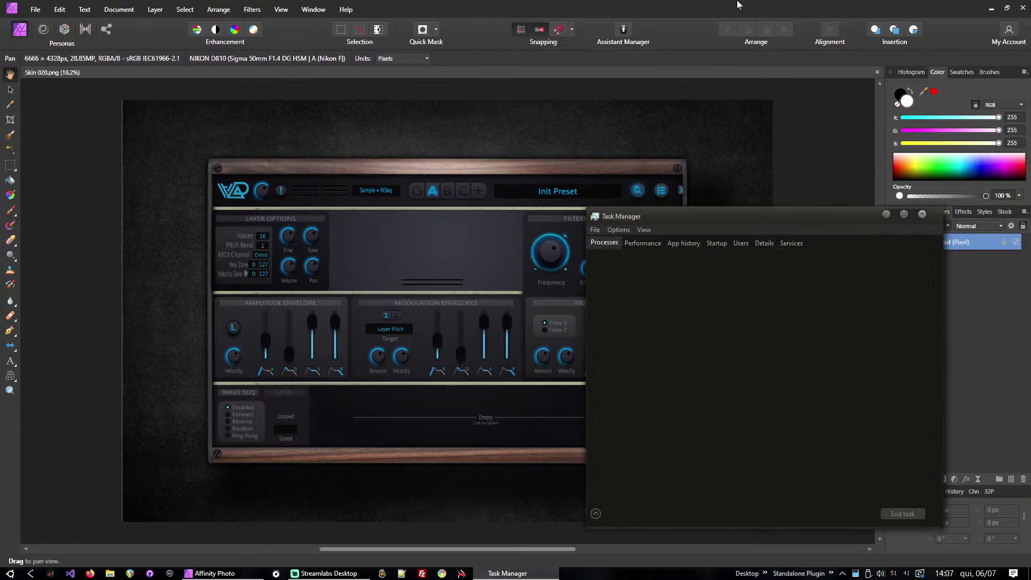
left_click_drag(716, 220, 757, 136)
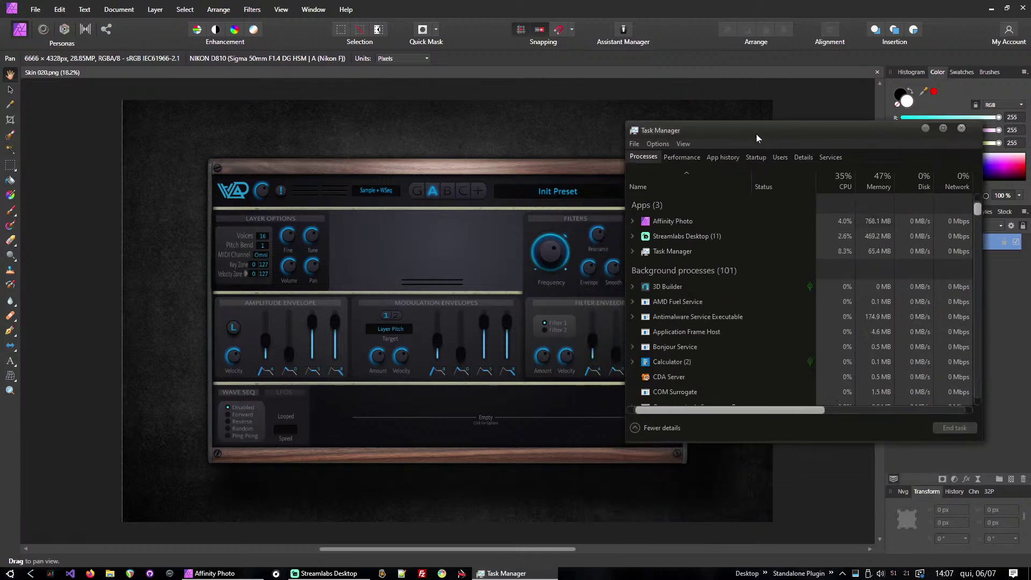
left_click(607, 5)
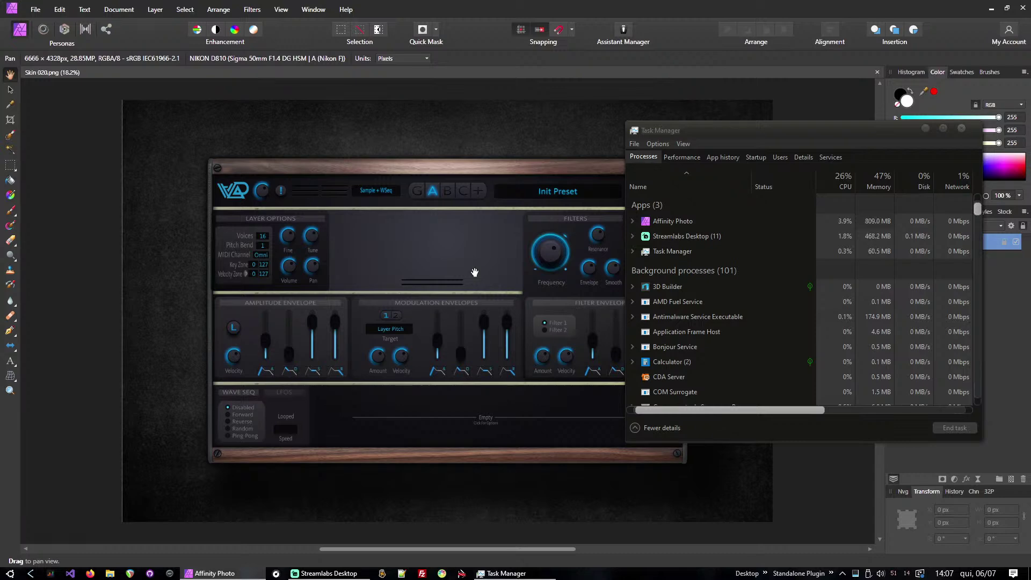
Copy the entire Skin 020.png image and open the Skin Global 004 document from the Skin Files\Global folder.
key("ctrl+a")
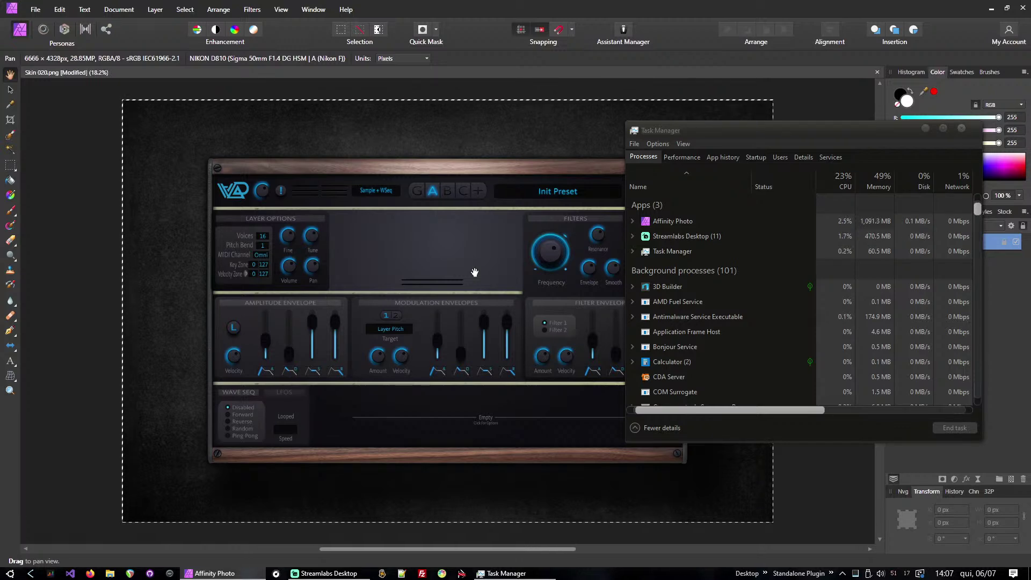
key("ctrl+o")
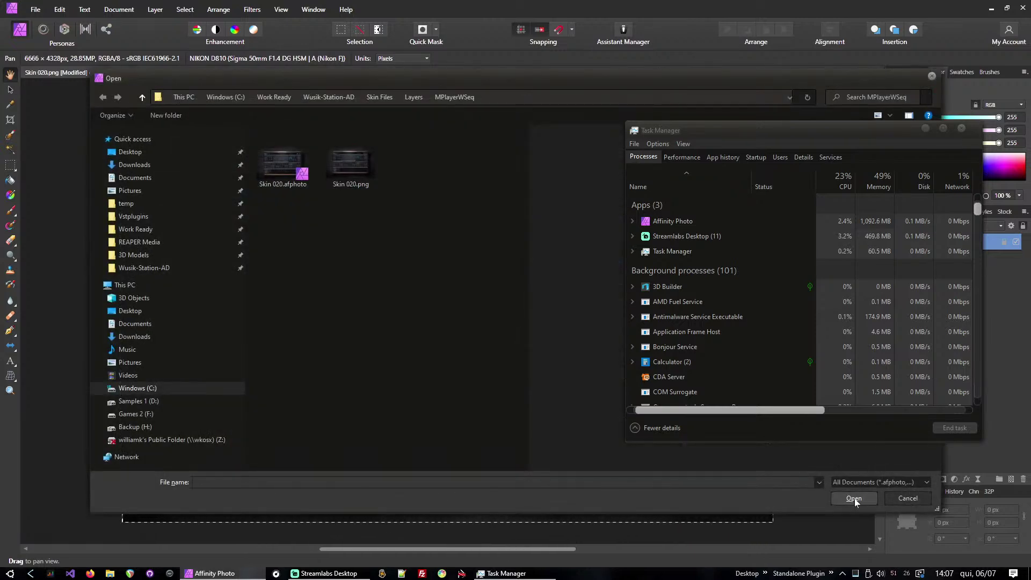
key("alt+Up")
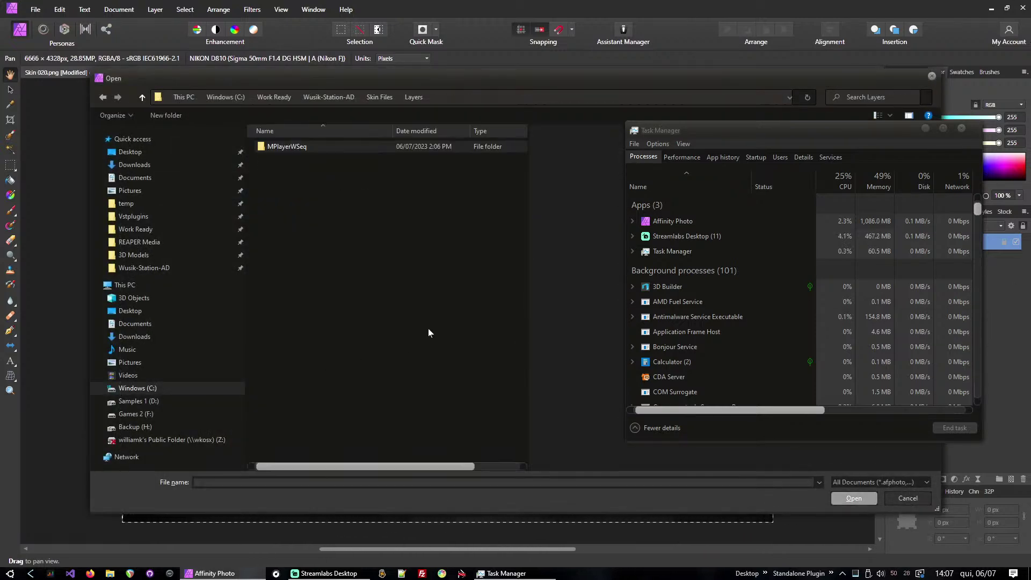
key("alt+Up")
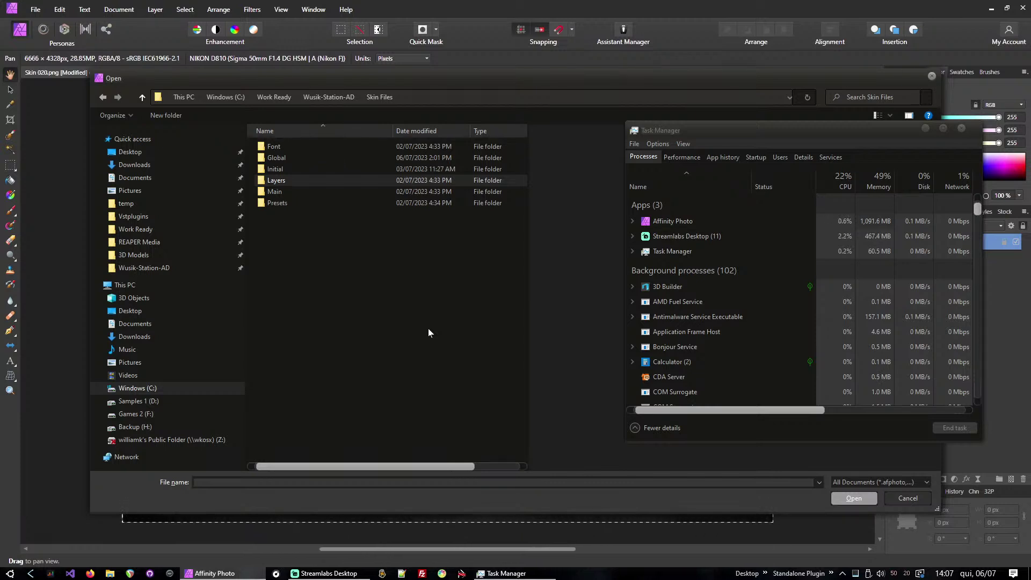
key("Up")
key("Up")
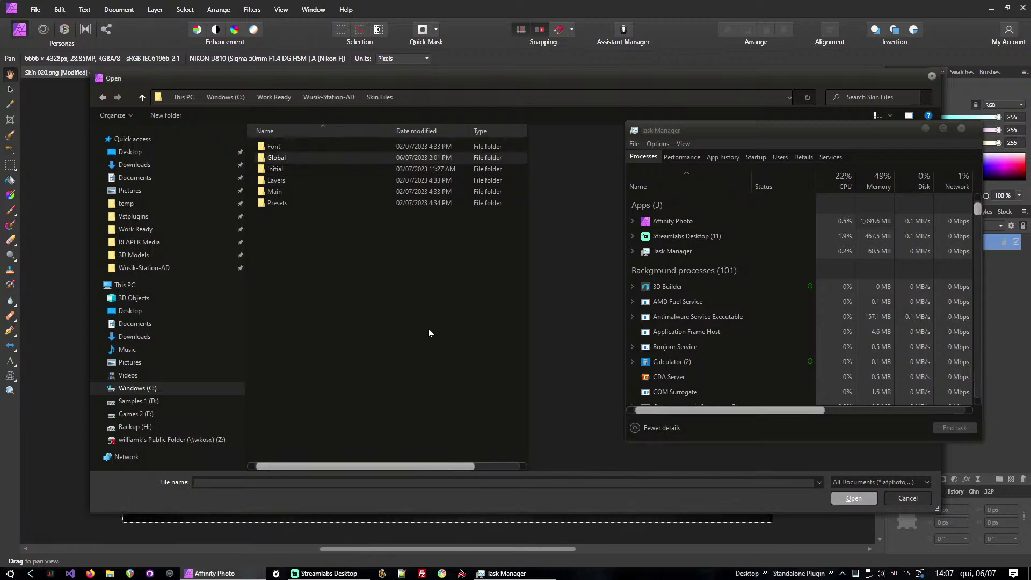
key("Return")
key("Down")
key("Return")
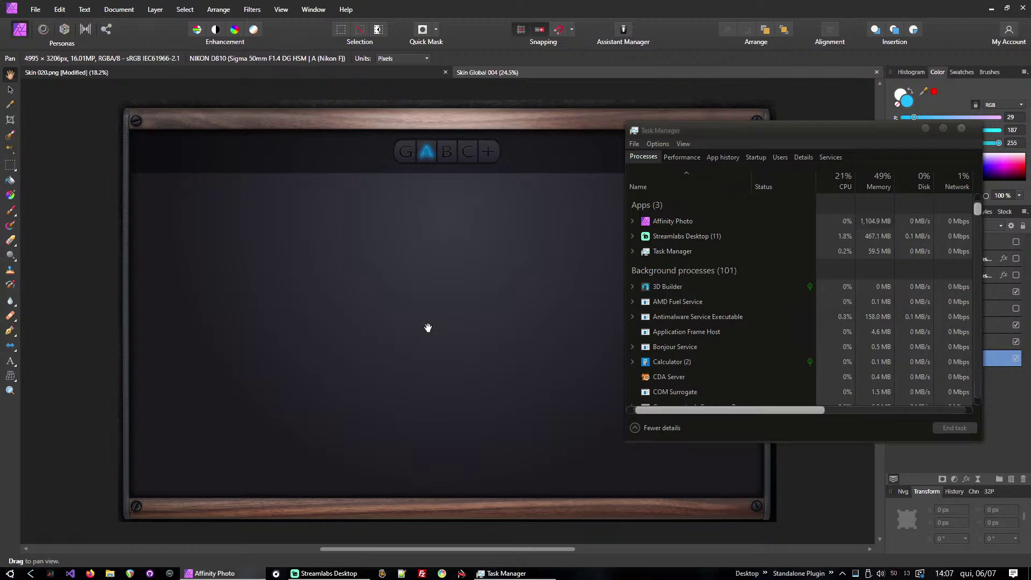
Check the CPU performance graphs and the process list in Task Manager, and close it.
left_click(689, 158)
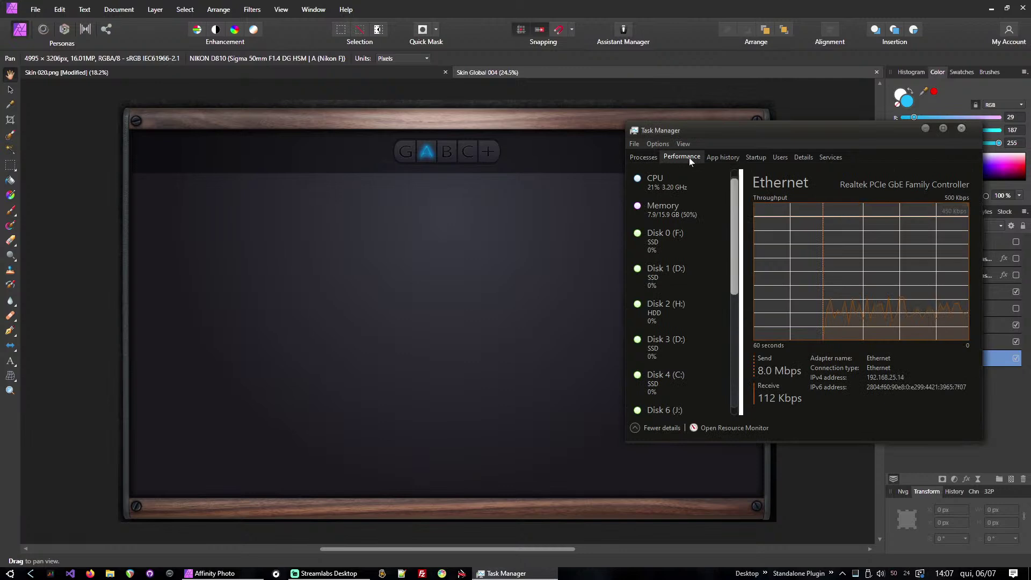
left_click(698, 197)
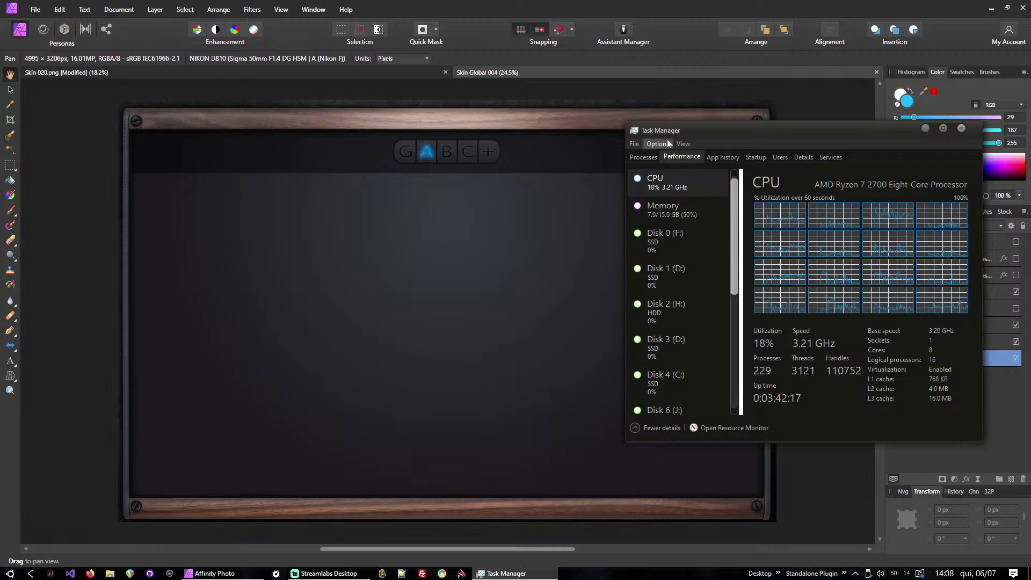
left_click(642, 157)
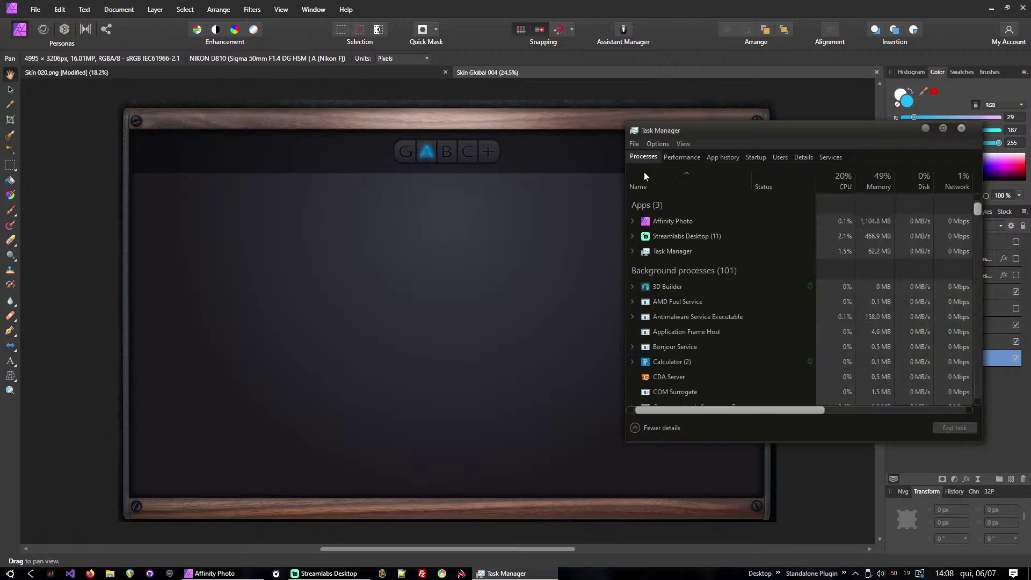
left_click(962, 129)
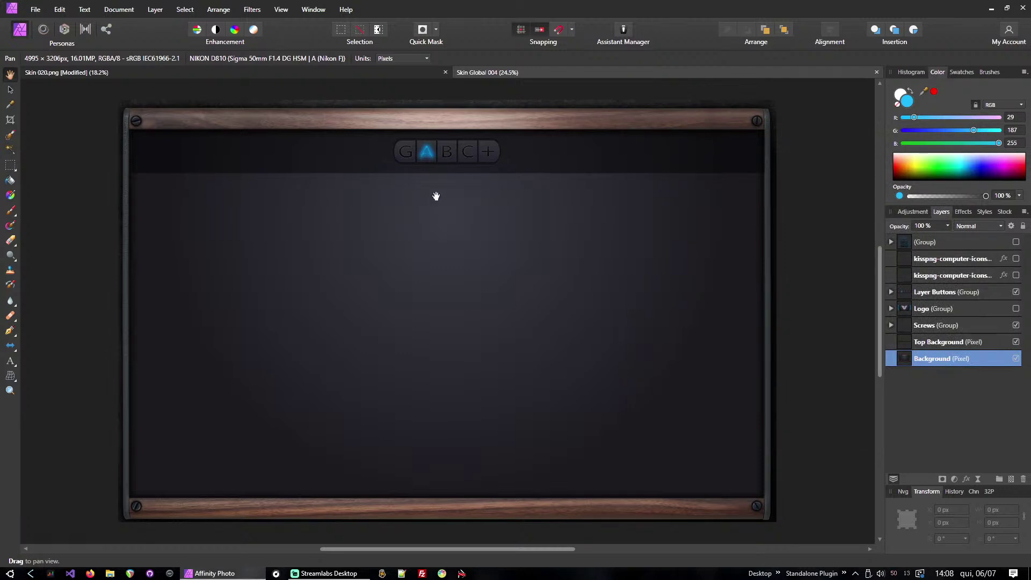
Paste the copied skin image into Skin Global 004 and move it roughly over the existing wooden frame.
key("ctrl+v")
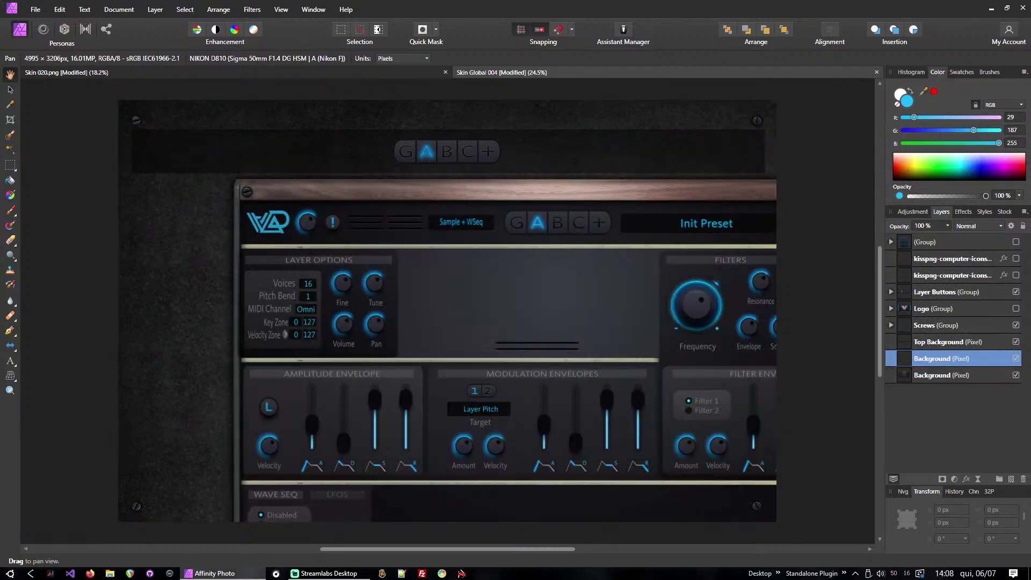
left_click(11, 89)
left_click_drag(466, 228, 401, 169)
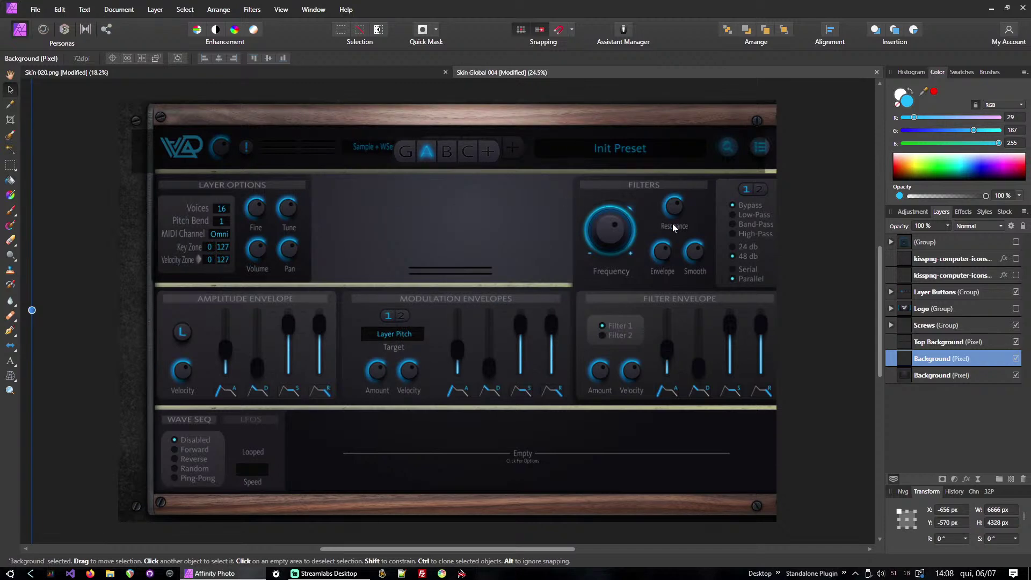
left_click_drag(674, 224, 651, 231)
Nudge the pasted layer up and left to X -840 px, Y -538 px so its upper-right screw matches the frame's screw.
scroll(743, 221, "up", 8)
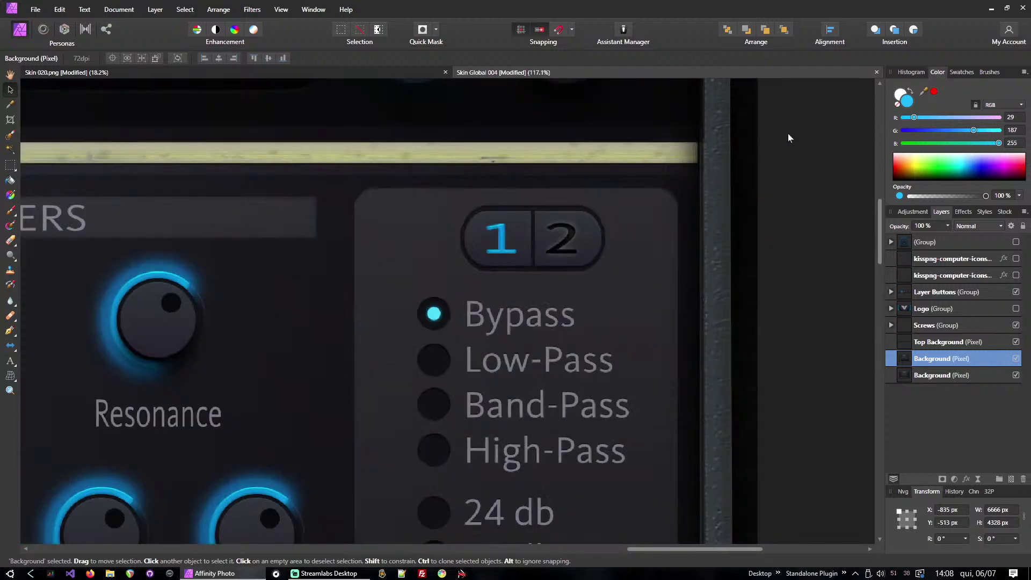
scroll(549, 280, "up", 4)
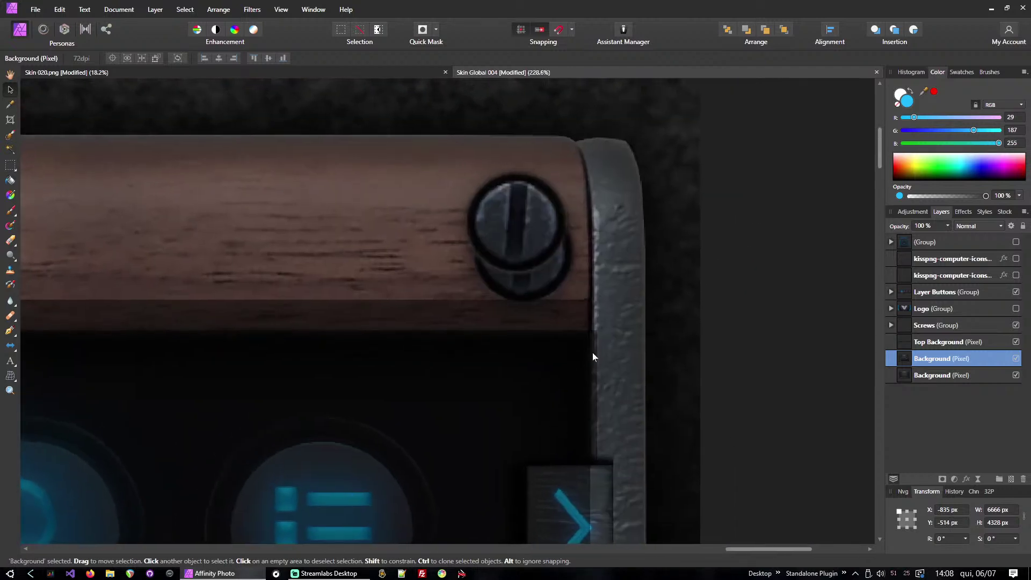
key("Up")
key("Up")
key("Up")
key("Up")
key("Up")
key("Up")
key("Up")
key("Up")
key("Up")
key("Up")
key("Up")
key("Up")
key("Up")
key("Up")
key("Up")
key("Up")
key("Up")
key("Up")
key("Up")
key("Up")
key("Left")
key("Left")
key("Left")
key("Left")
key("Left")
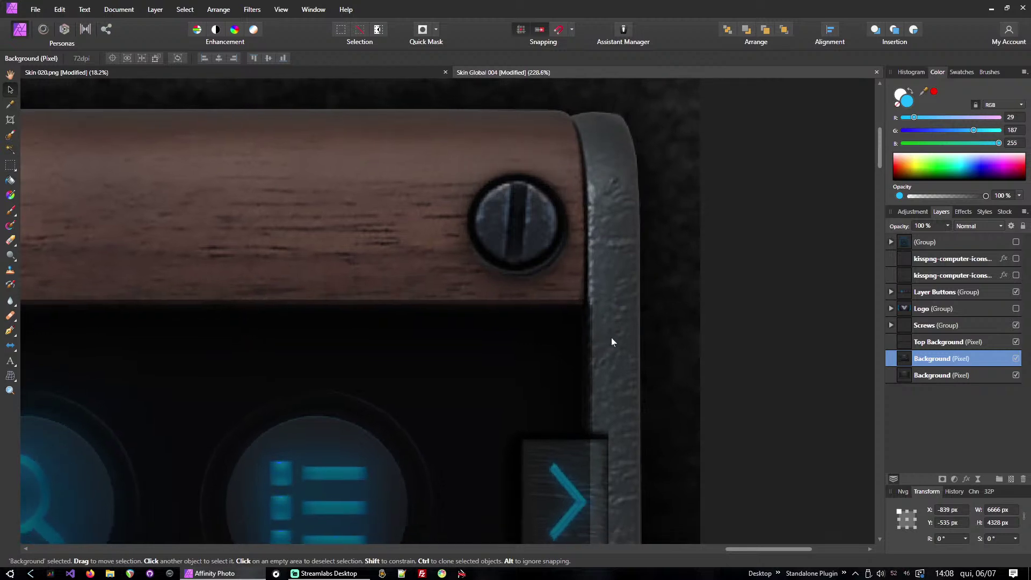
key("Up")
key("Up")
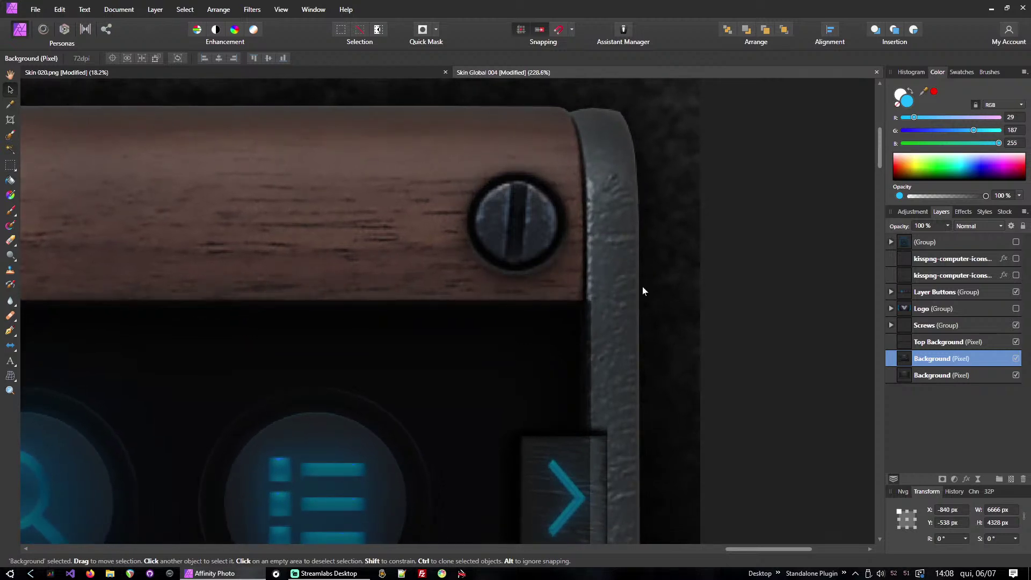
Compare the pasted layer against the original by toggling visibility, fine-align it to X -841 px, Y -539 px, and hide the original Background layer.
left_click(1016, 358)
left_click(1016, 358)
left_click(1016, 359)
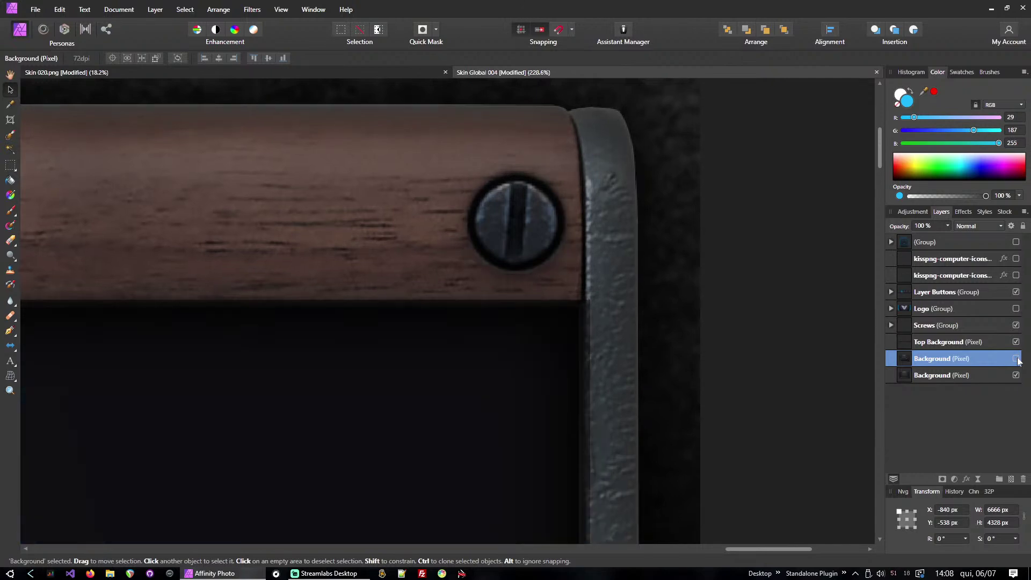
left_click(1016, 358)
left_click(1016, 358)
left_click(1016, 358)
left_click(1016, 358)
left_click(1017, 359)
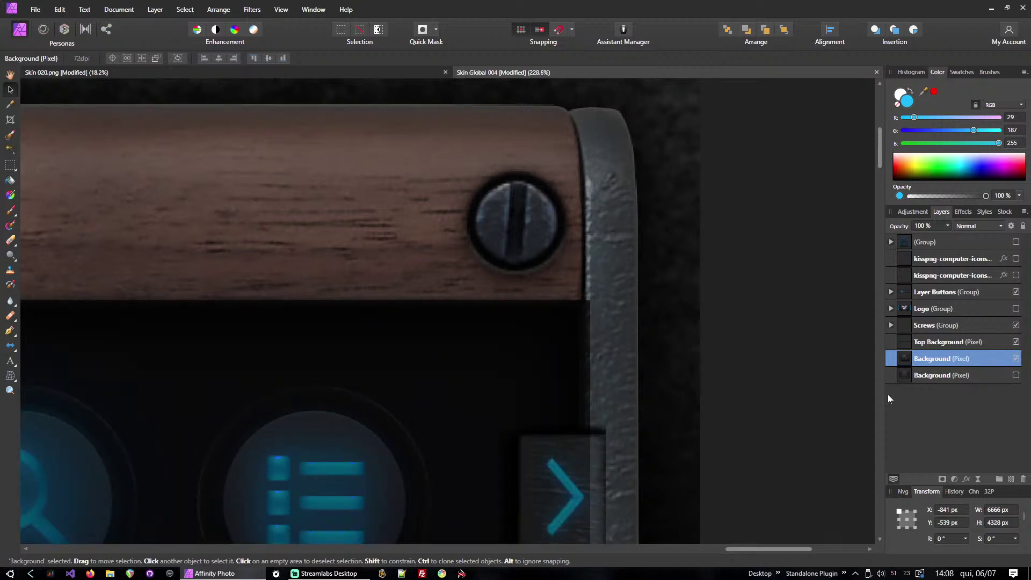
Make the original Background layer beneath the pasted layer visible again and bring the whole skin into view.
left_click(1016, 374)
scroll(415, 282, "down", 10)
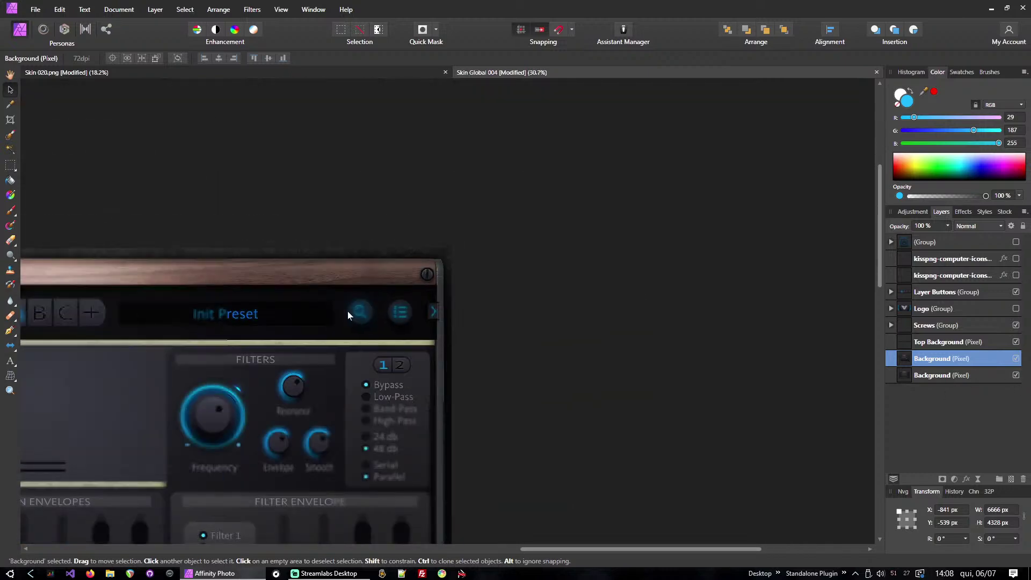
scroll(535, 226, "down", 4)
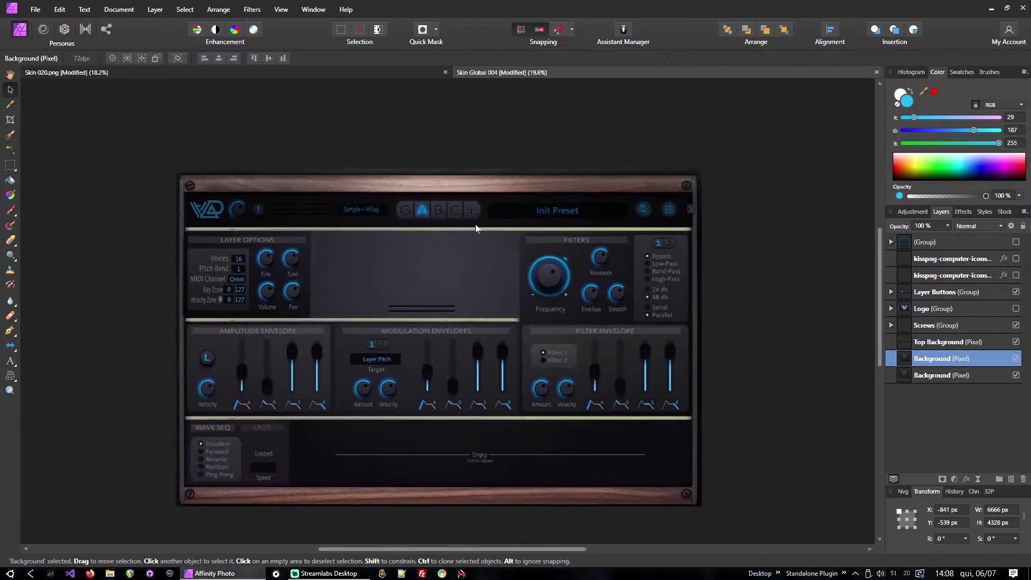
Marquee-select the pasted Background layer's area below the header's divider strip, delete its contents and clear the selection.
left_click(10, 165)
left_click_drag(159, 140, 751, 231)
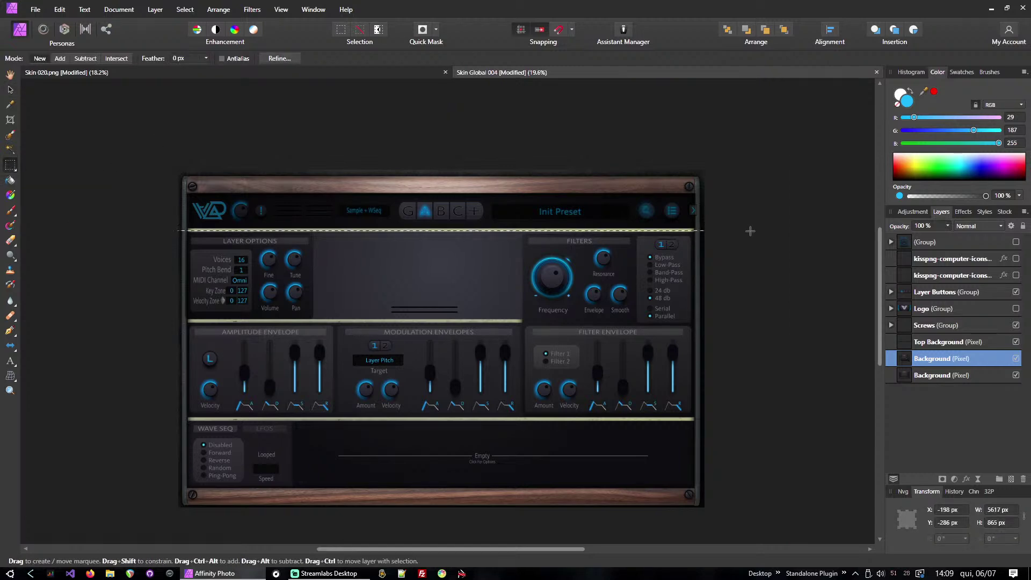
left_click(749, 232)
left_click_drag(164, 231, 706, 510)
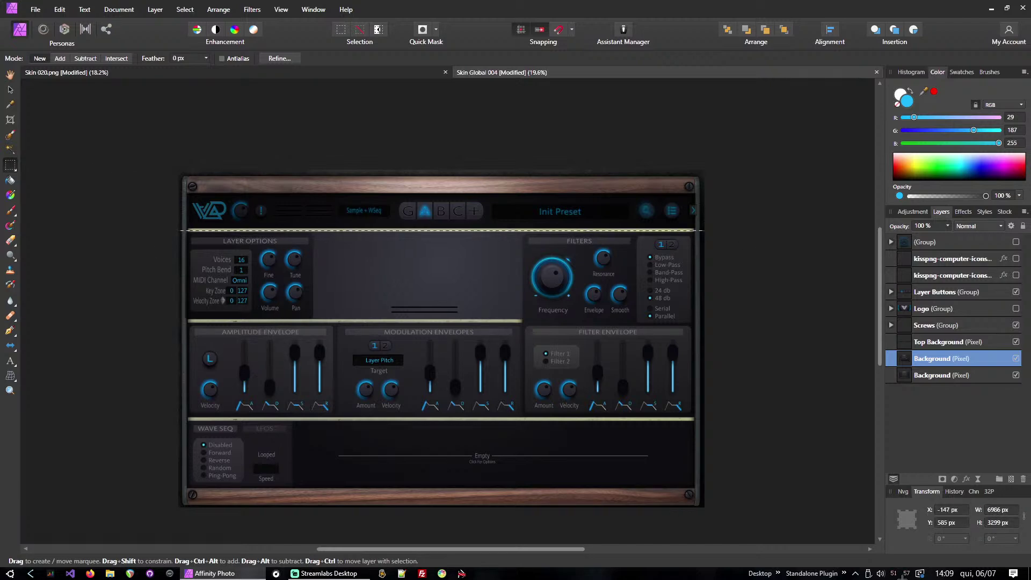
scroll(698, 338, "up", 2)
scroll(499, 220, "up", 3)
left_click_drag(361, 138, 695, 456)
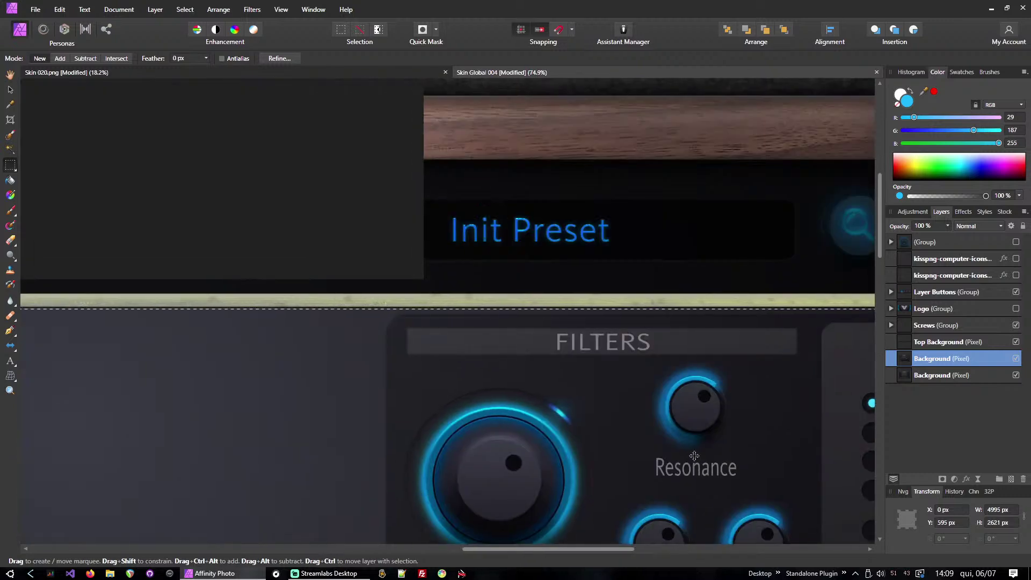
scroll(694, 451, "down", 4)
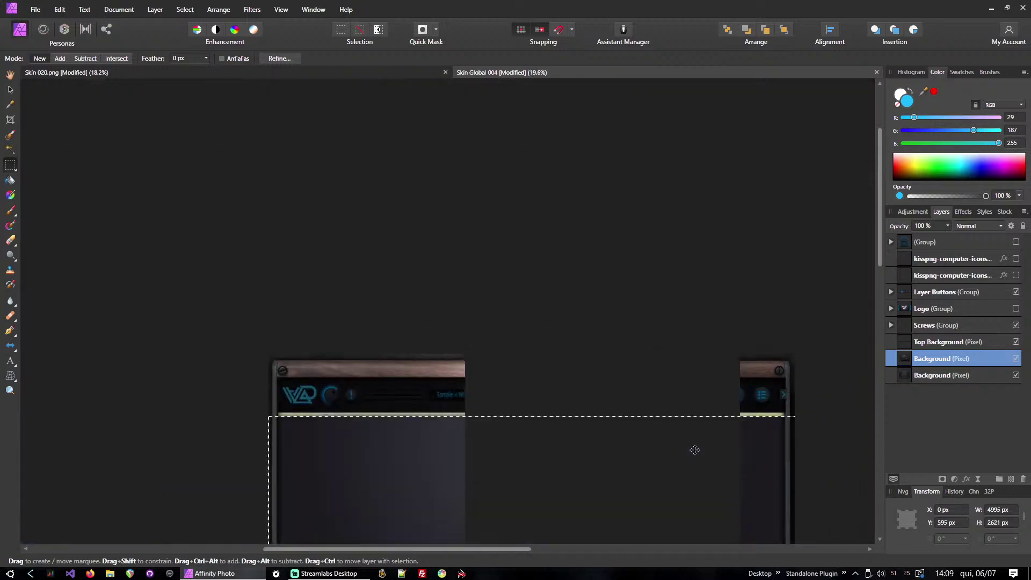
left_click(750, 277)
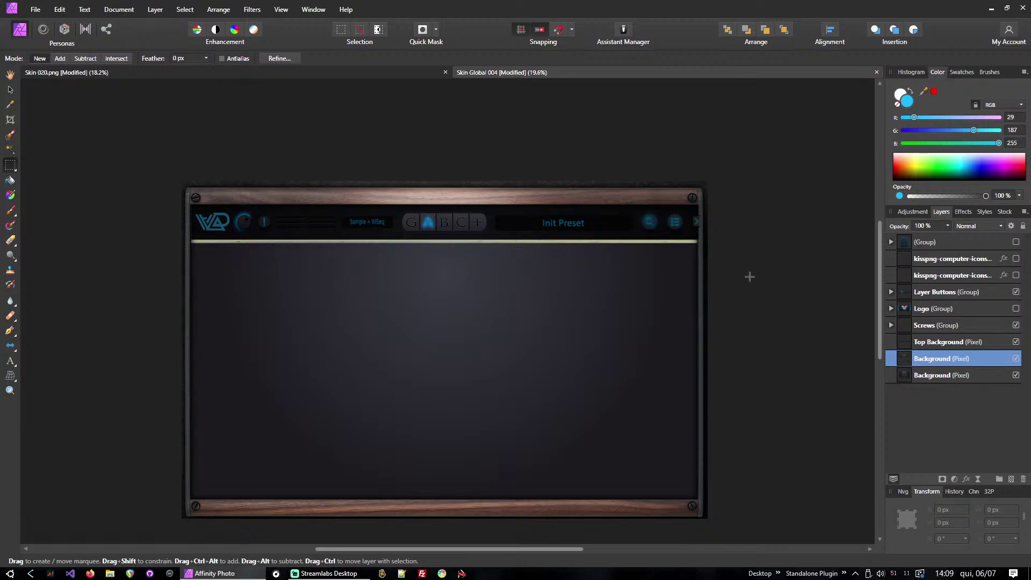
Save Skin Global 004 and close the Skin 020.png document without saving it.
scroll(750, 277, "up", 1)
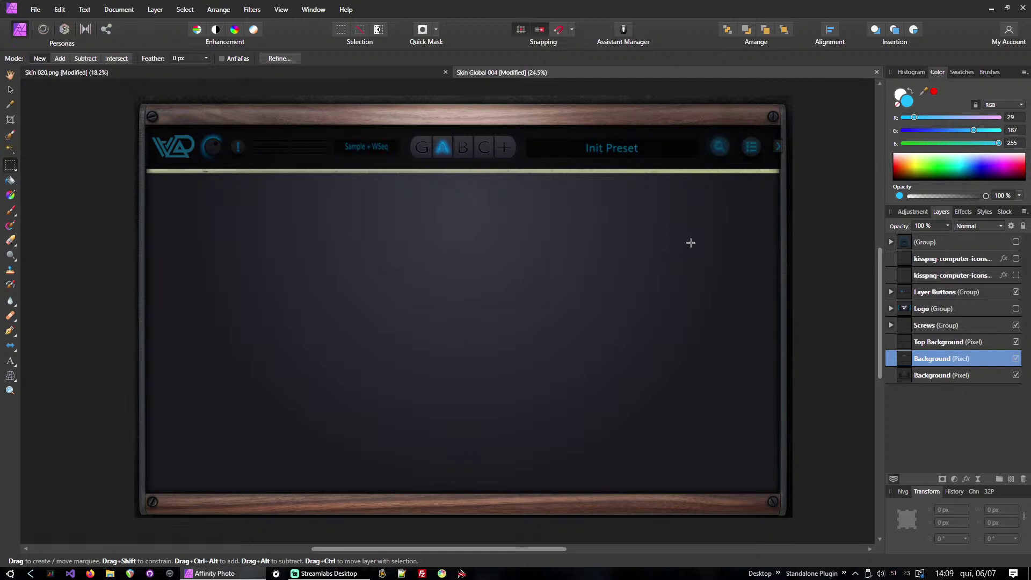
key("ctrl+s")
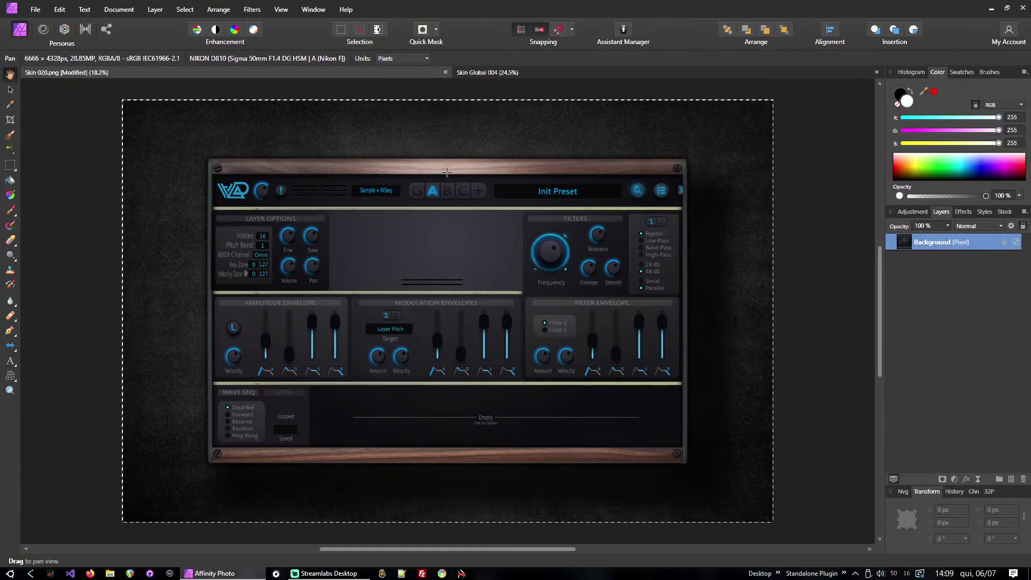
key("ctrl+w")
key("n")
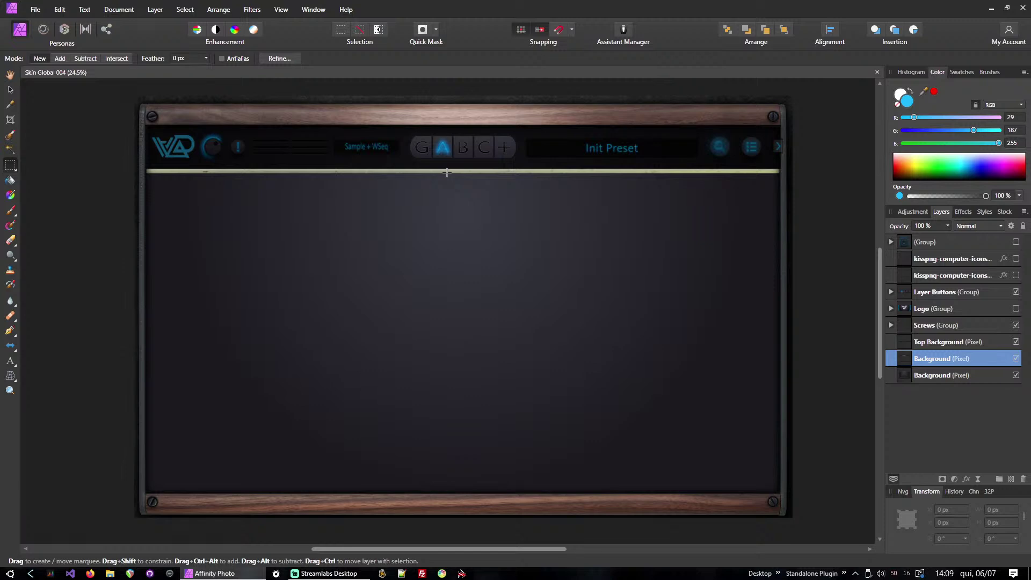
Open Skin Global 002.afphoto from the Global skin files folder.
key("ctrl+o")
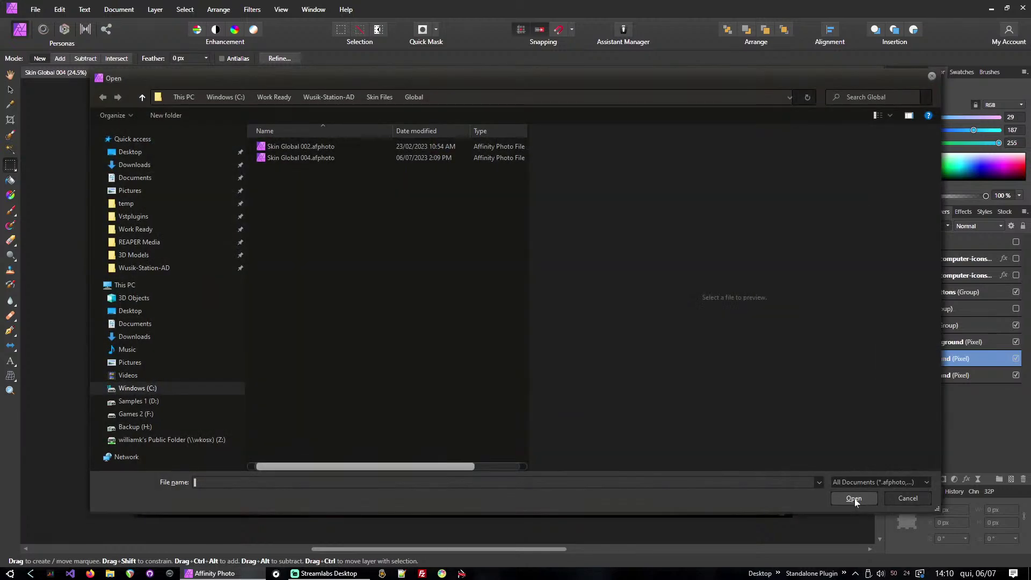
key("Down")
key("Return")
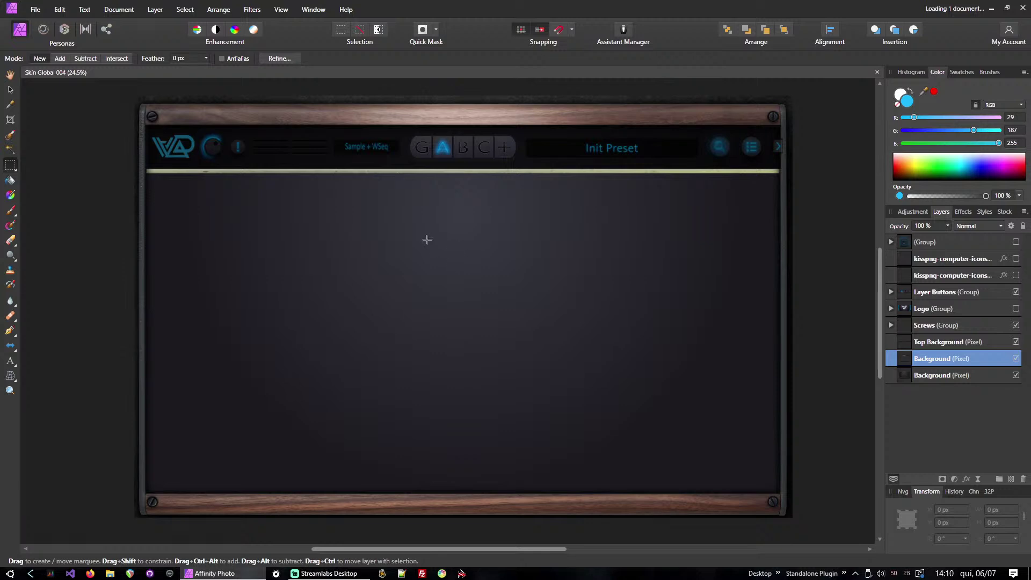
key("h")
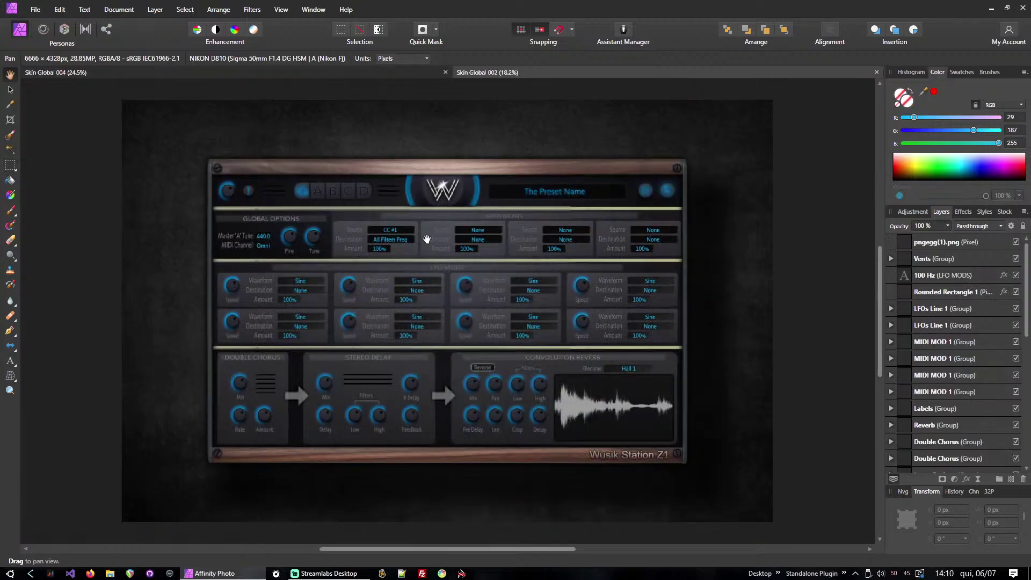